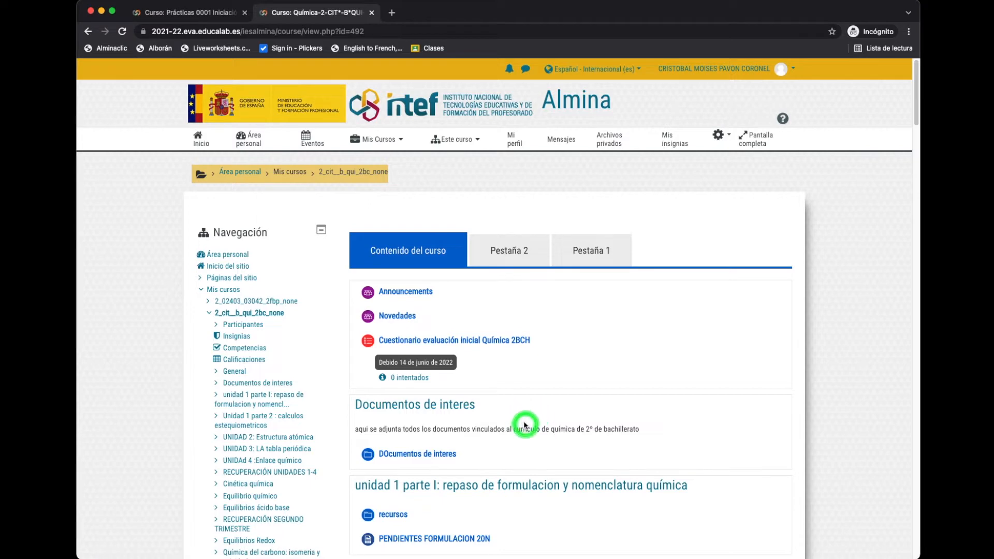
# Open the question bank of the 2_cit__b_qui_2bc_none chemistry course from its course administration.
pyautogui.scroll(-3, 550, 390)
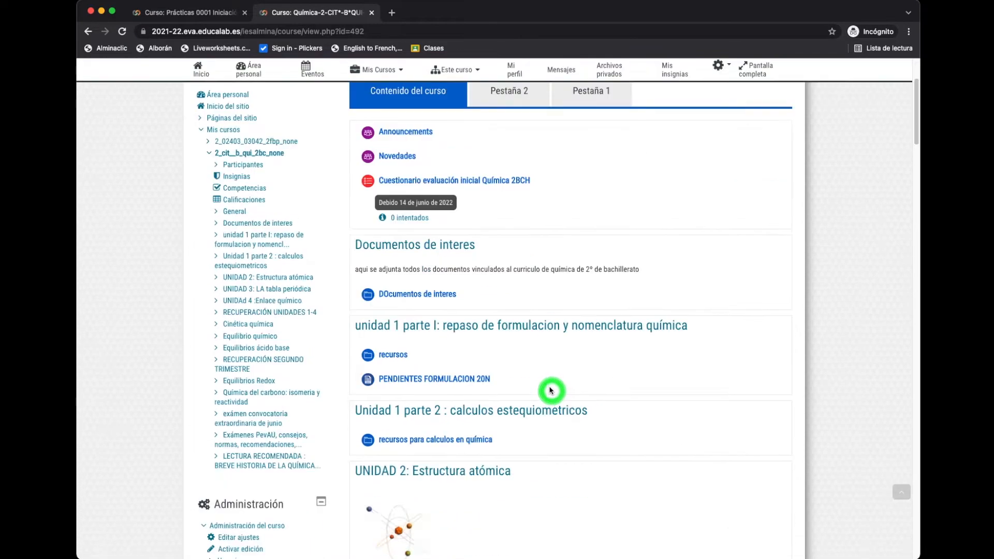
pyautogui.scroll(-2, 551, 390)
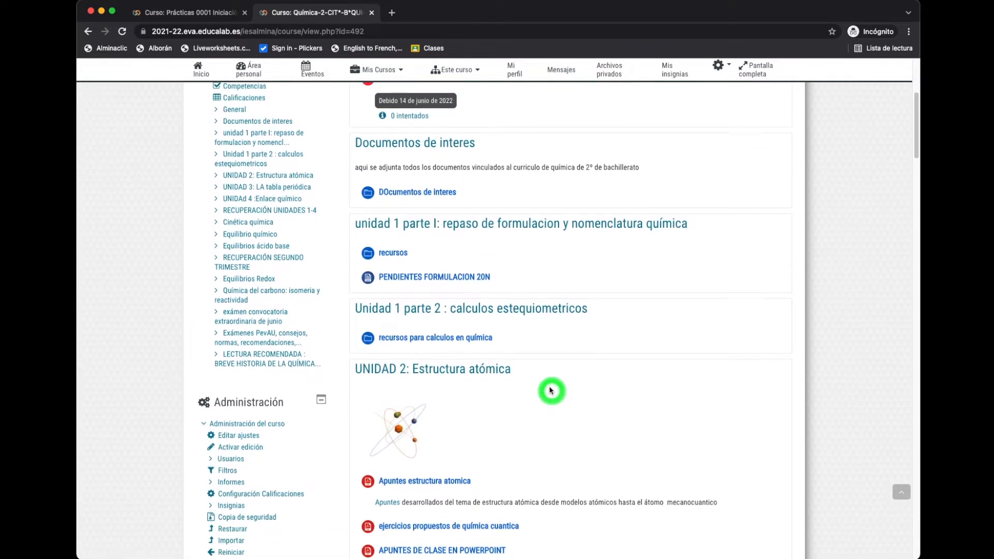
pyautogui.scroll(5, 550, 390)
pyautogui.scroll(-3, 550, 390)
pyautogui.scroll(-5, 551, 390)
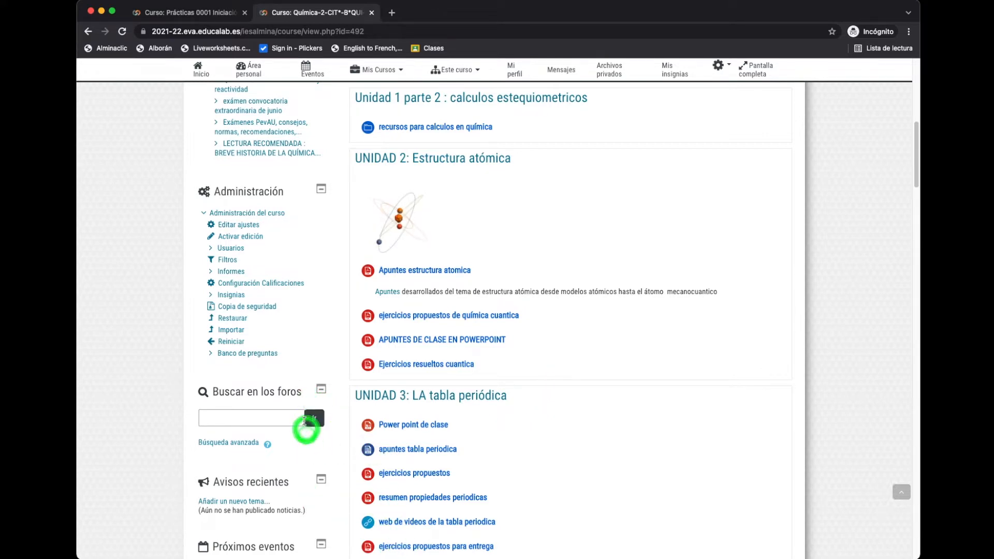
pyautogui.scroll(-1, 308, 402)
pyautogui.scroll(5, 306, 397)
pyautogui.scroll(-3, 306, 401)
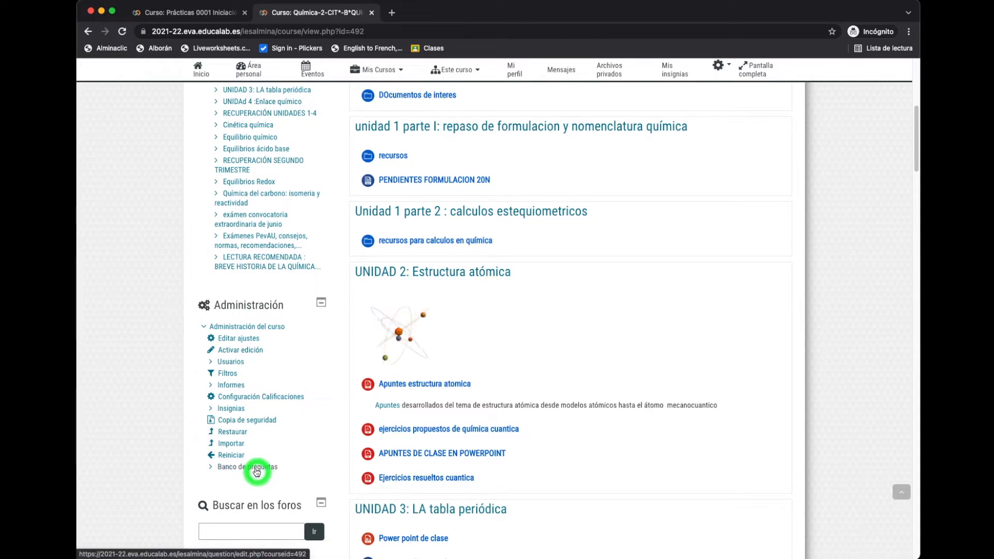
pyautogui.click(250, 469)
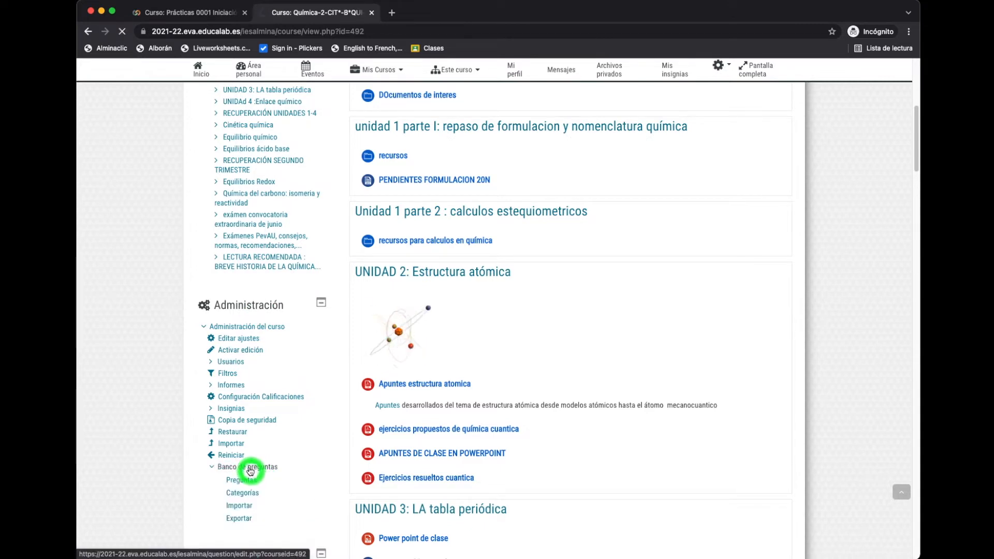
# Look through the full list of questions in the QUÍMICA 2BCH category, checking their types and names.
pyautogui.scroll(-1, 266, 478)
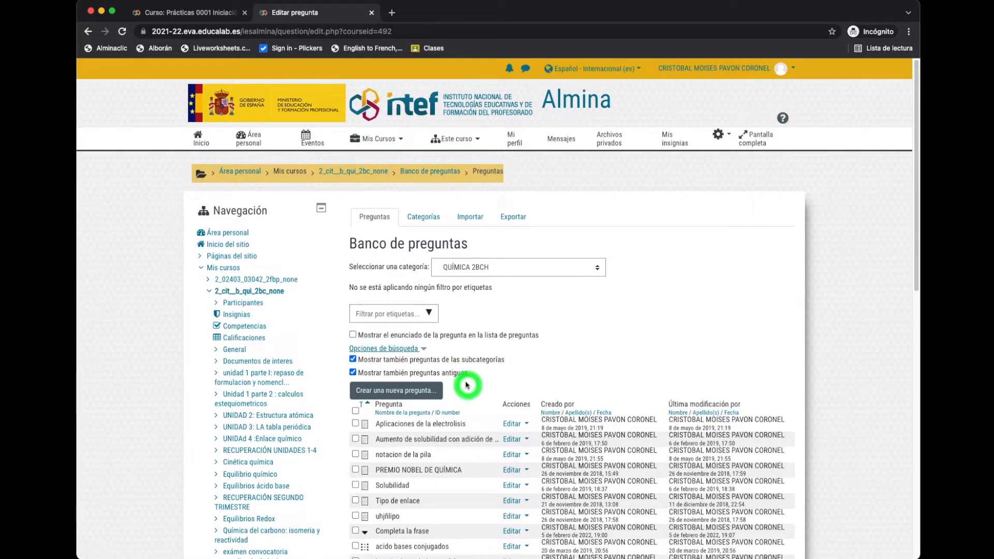
pyautogui.scroll(-15, 468, 385)
pyautogui.scroll(12, 467, 385)
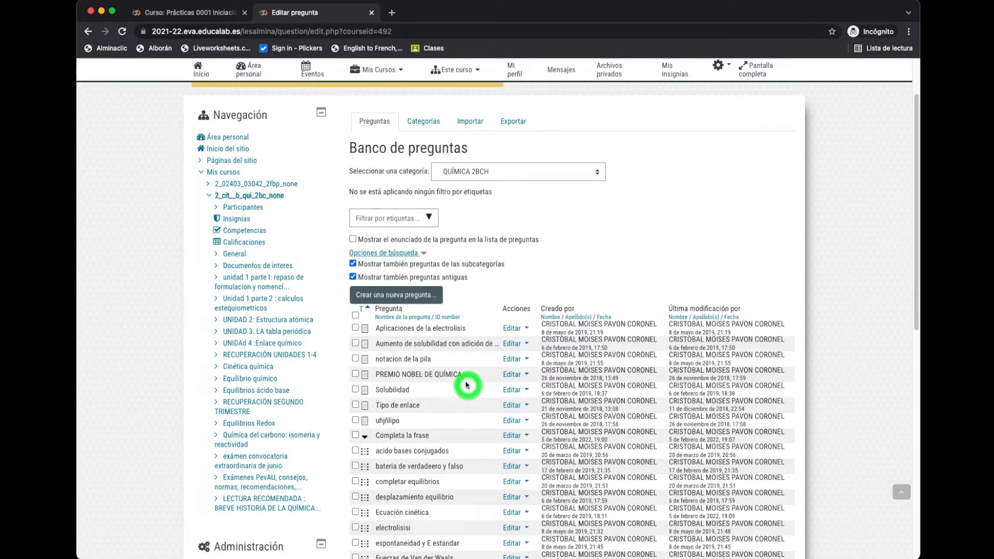
pyautogui.scroll(-15, 468, 385)
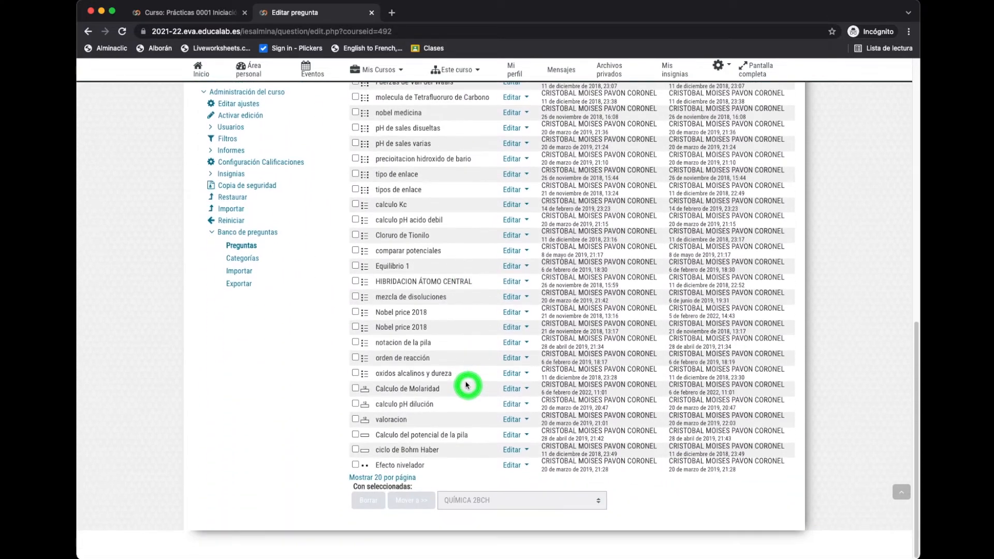
pyautogui.scroll(12, 467, 386)
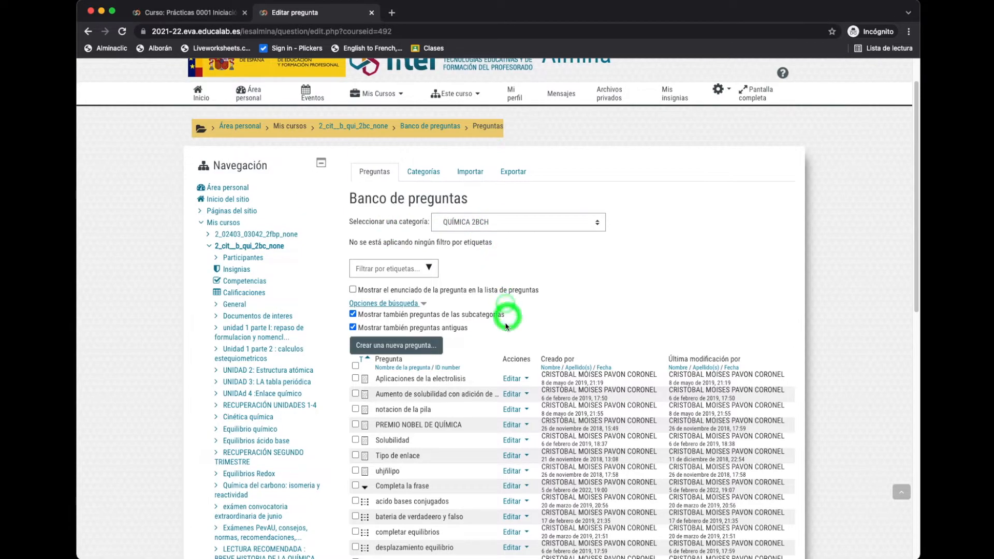
pyautogui.scroll(-1, 507, 389)
pyautogui.scroll(-10, 507, 389)
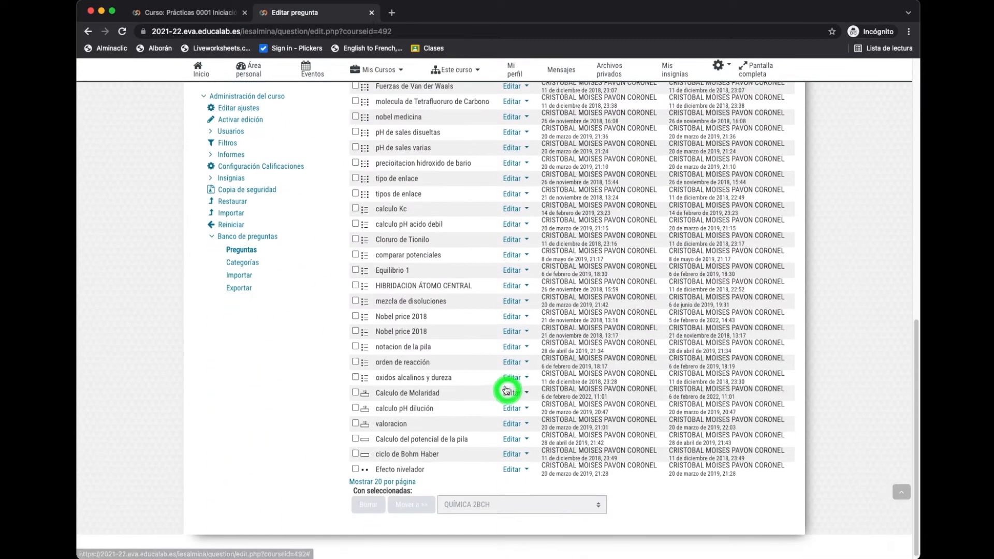
pyautogui.scroll(5, 506, 390)
pyautogui.scroll(4, 507, 390)
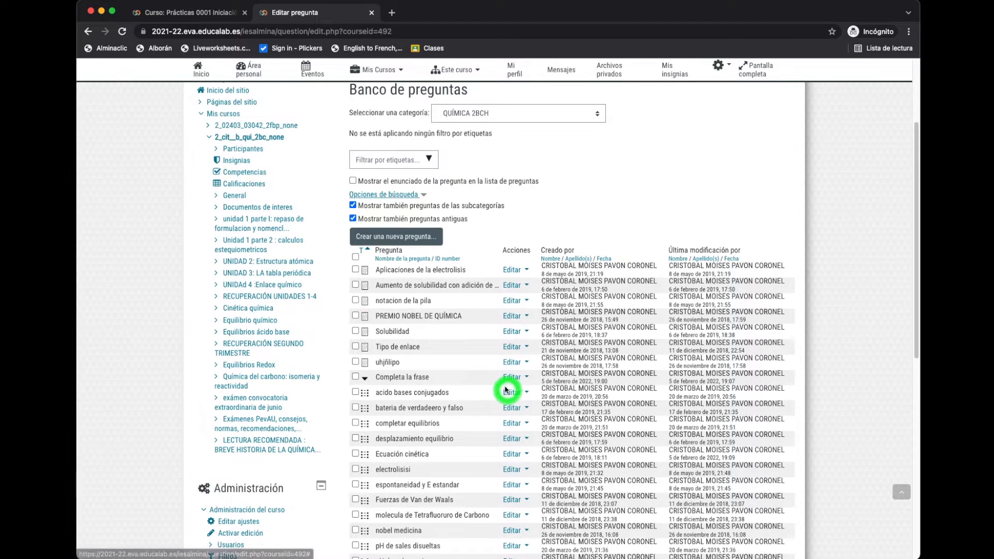
# View the questions of the ENLACE QUIMICO category, followed by those of EQUILIBRIOS REDOX.
pyautogui.click(517, 144)
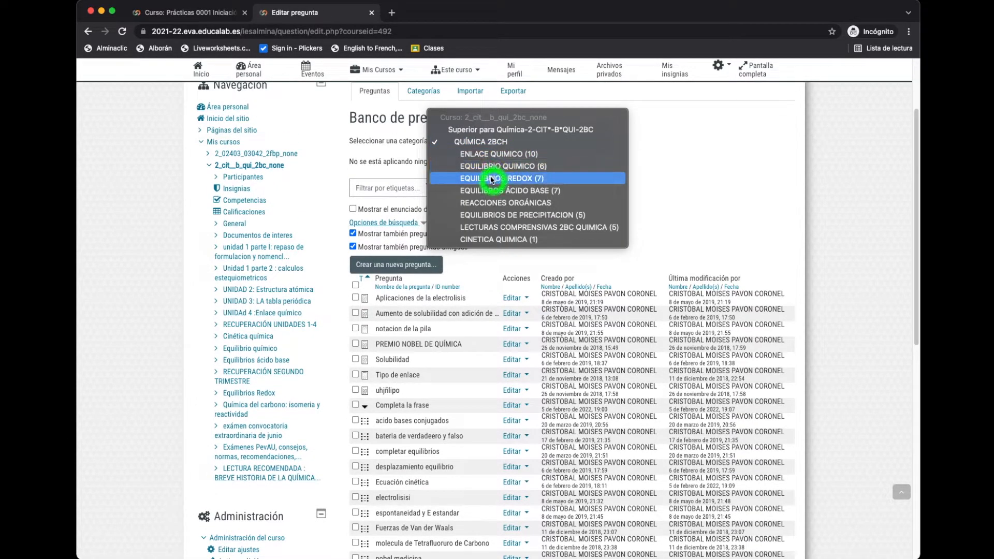
pyautogui.click(499, 157)
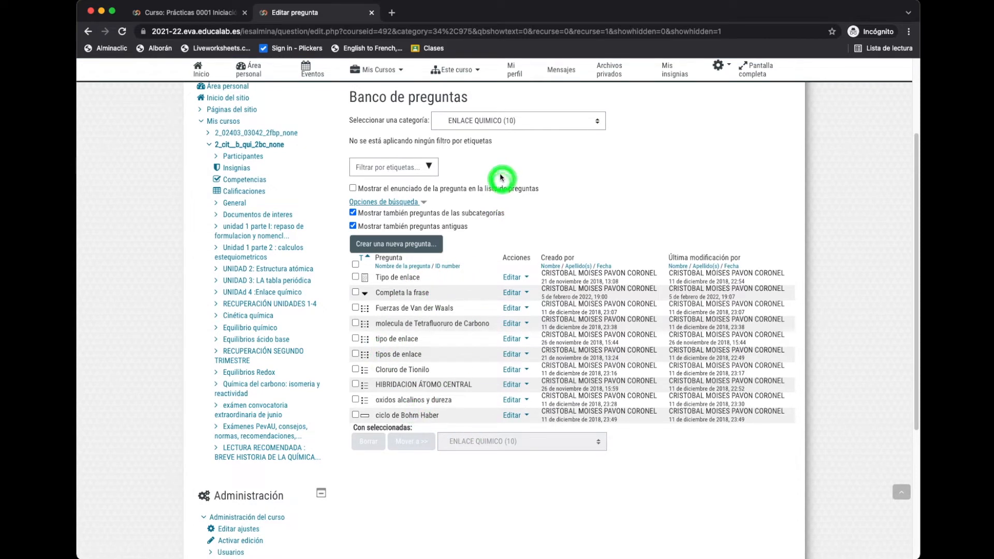
pyautogui.click(493, 123)
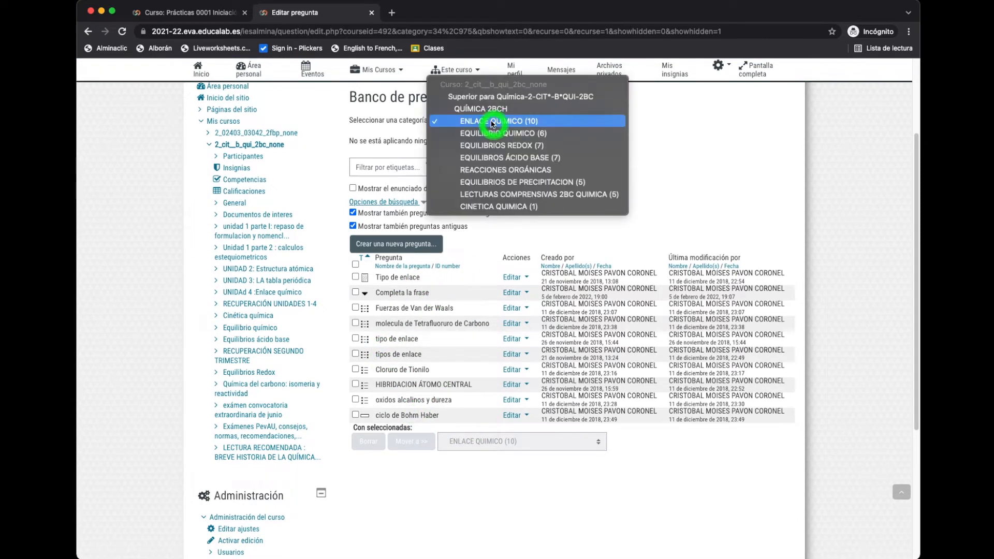
pyautogui.click(500, 145)
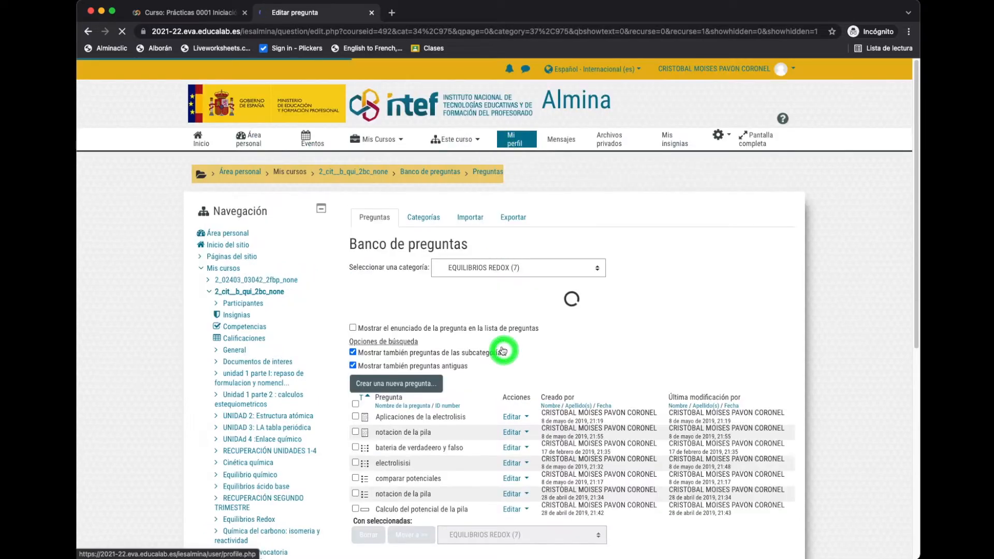
pyautogui.scroll(-1, 503, 351)
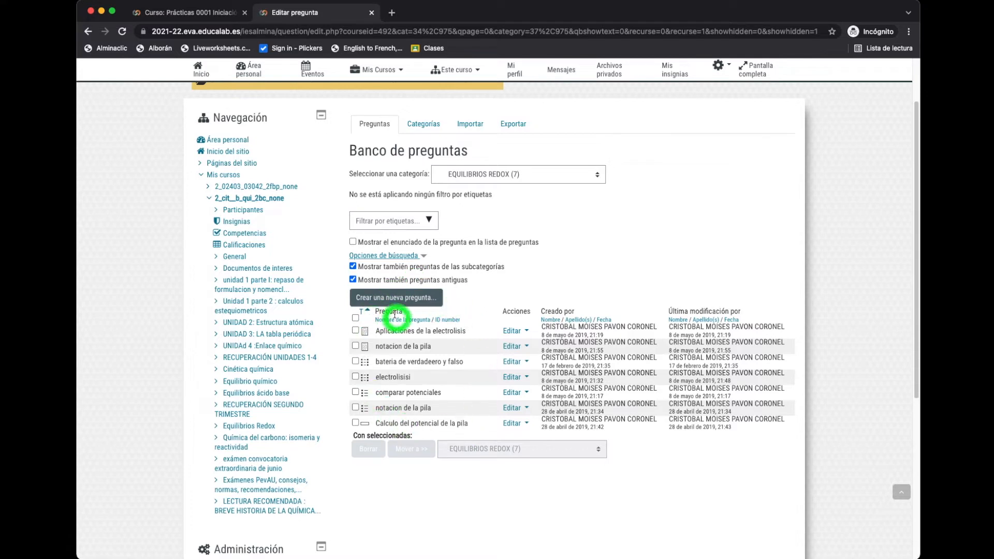
# View the REACCIONES ORGÁNICAS category, followed by the questions of EQUILIBRIOS DE PRECIPITACION.
pyautogui.click(506, 180)
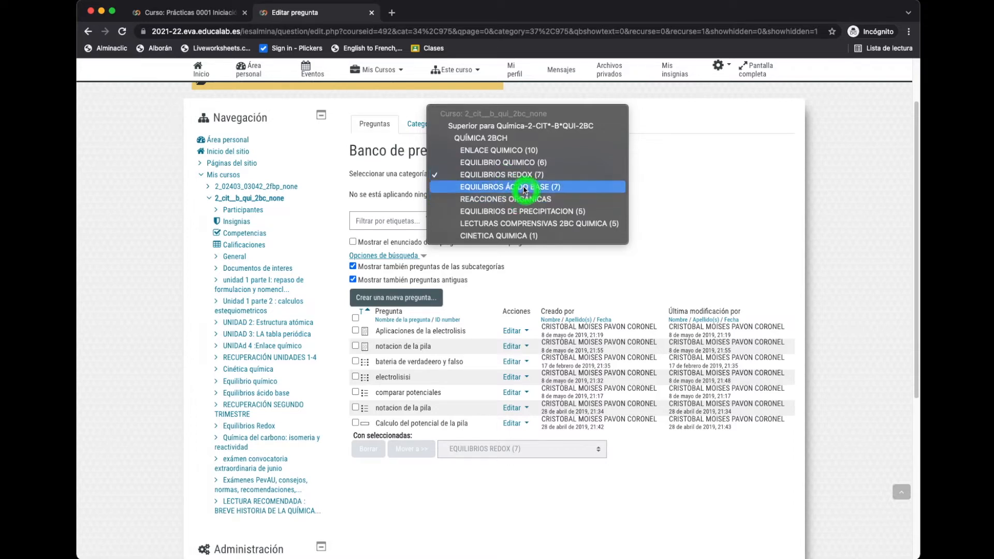
pyautogui.click(513, 199)
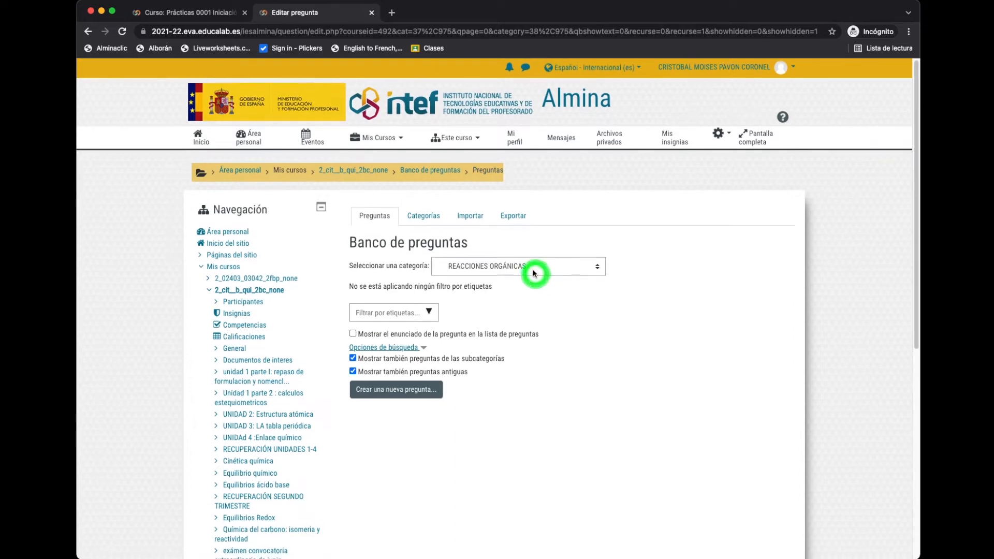
pyautogui.click(534, 273)
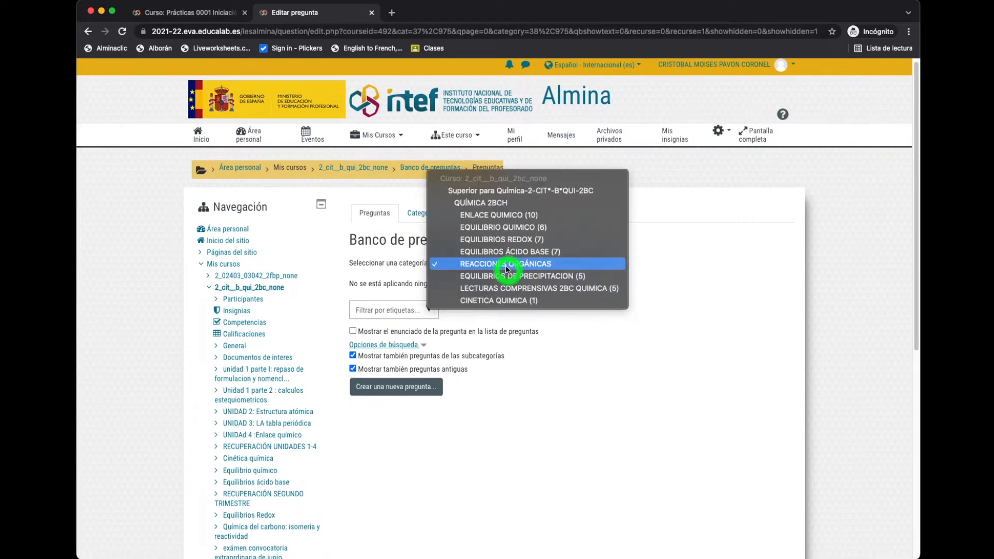
pyautogui.click(539, 276)
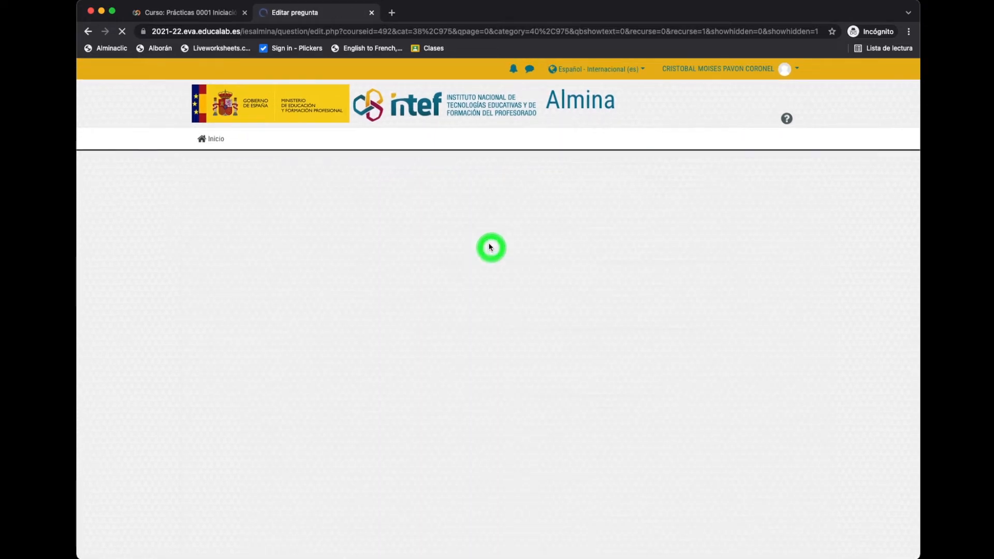
pyautogui.scroll(-10, 493, 259)
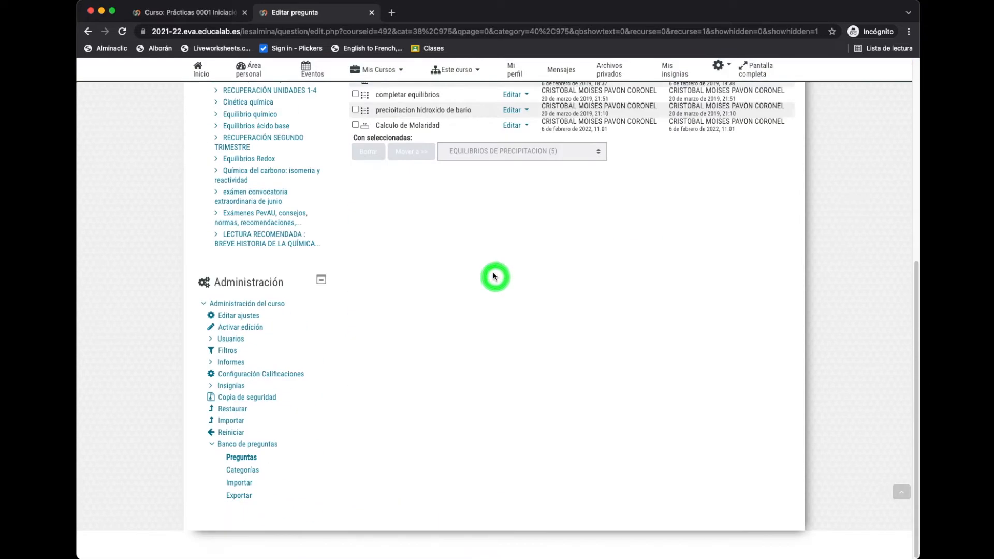
pyautogui.scroll(3, 482, 179)
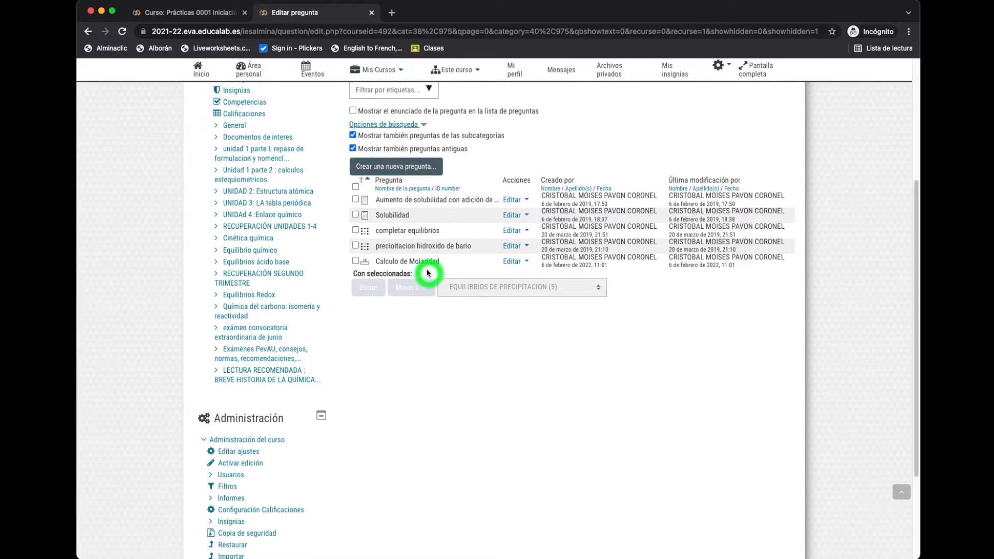
pyautogui.scroll(-1, 431, 280)
pyautogui.scroll(10, 430, 274)
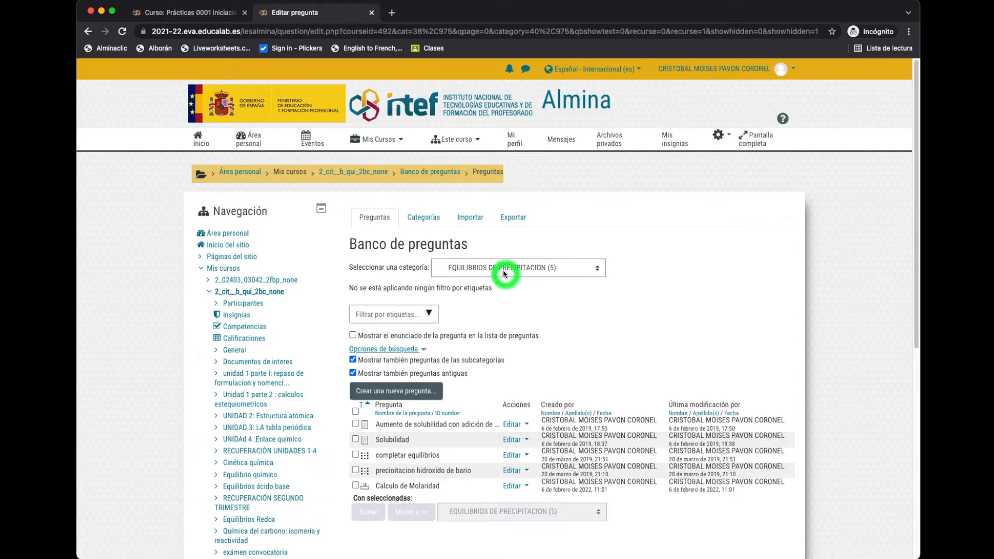
pyautogui.scroll(-1, 501, 270)
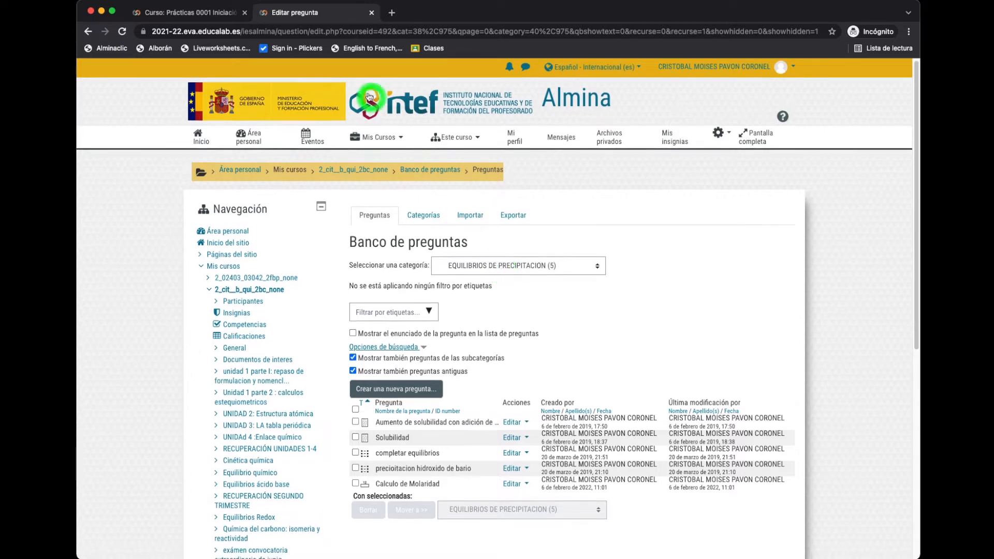
# Switch to the Prácticas 0001 Iniciación Moodle SED course and open the category editing page of its question bank.
pyautogui.click(193, 17)
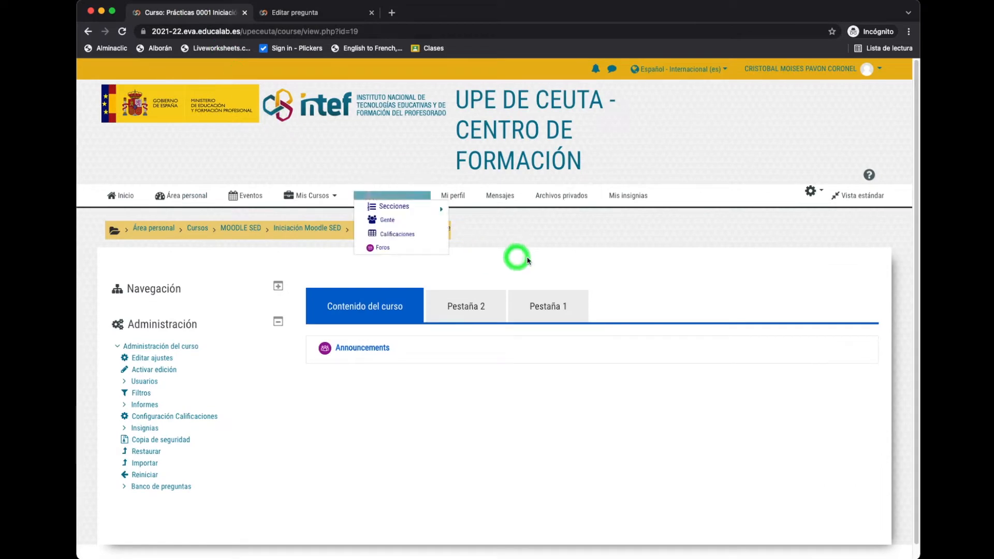
pyautogui.scroll(-1, 531, 260)
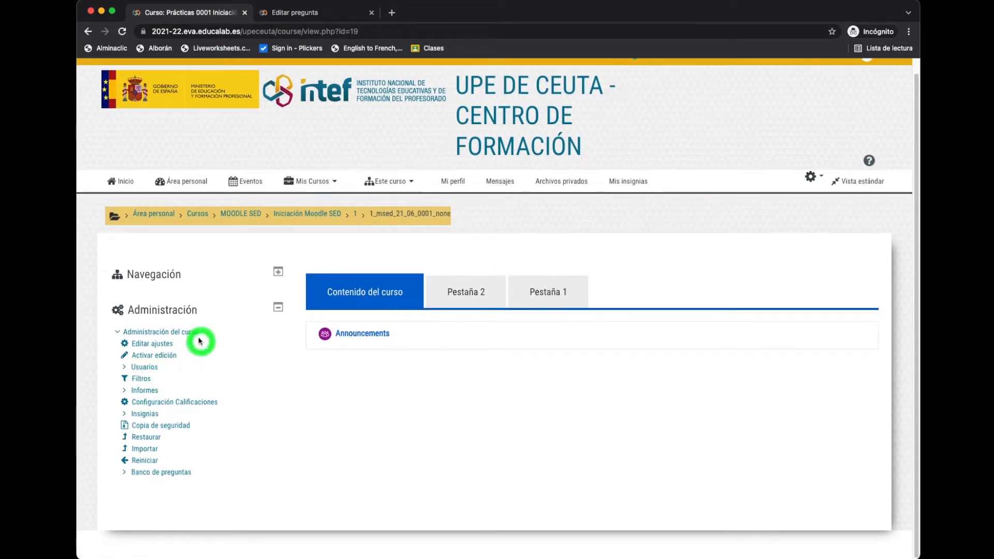
pyautogui.click(176, 471)
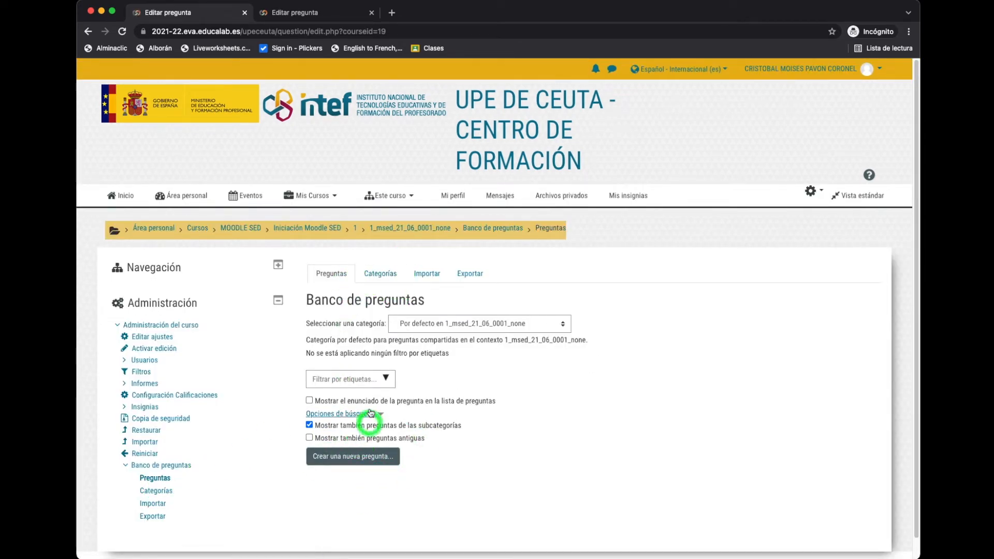
pyautogui.click(386, 275)
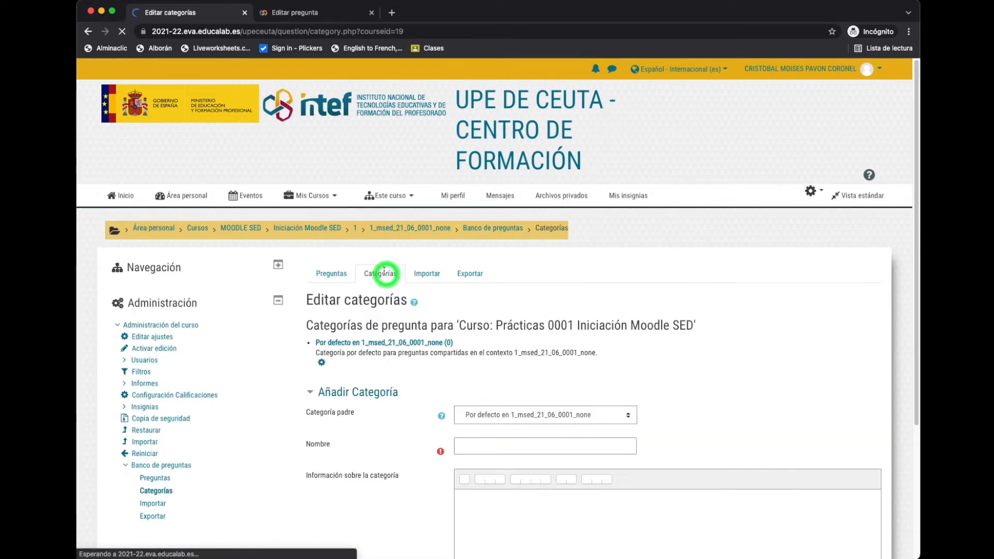
# Add a question category named TEMA 1 under the course's default parent category.
pyautogui.scroll(-5, 534, 359)
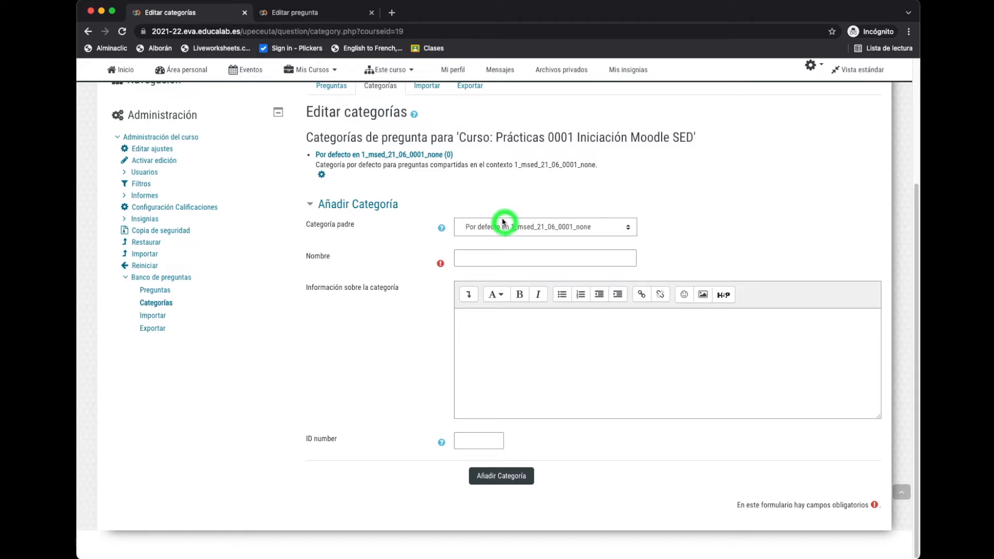
pyautogui.scroll(1, 504, 222)
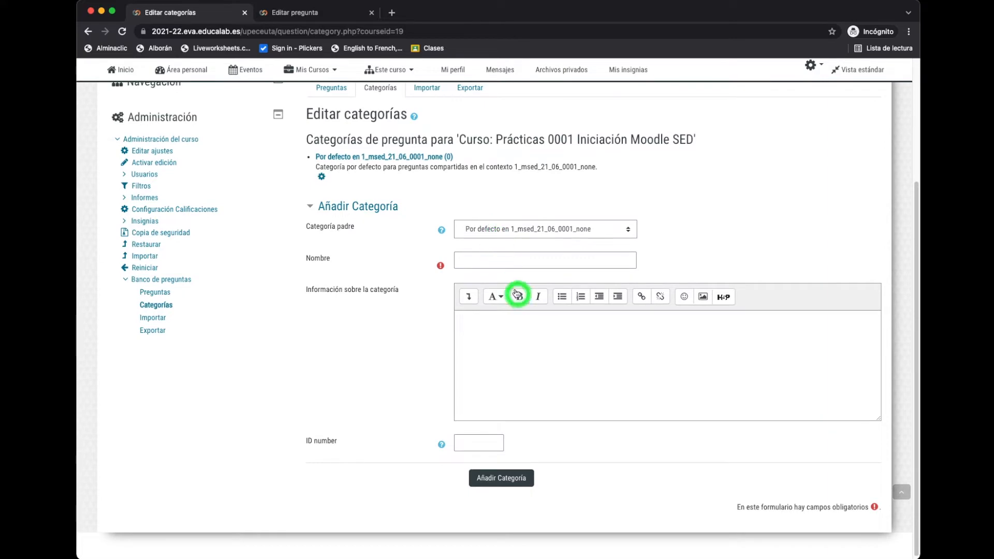
pyautogui.click(355, 209)
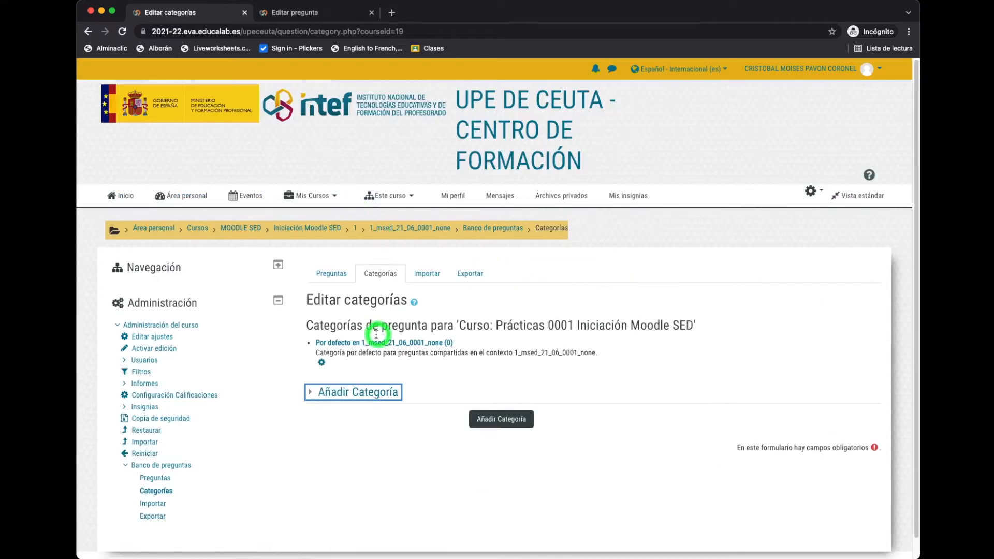
pyautogui.click(366, 398)
pyautogui.scroll(-2, 492, 373)
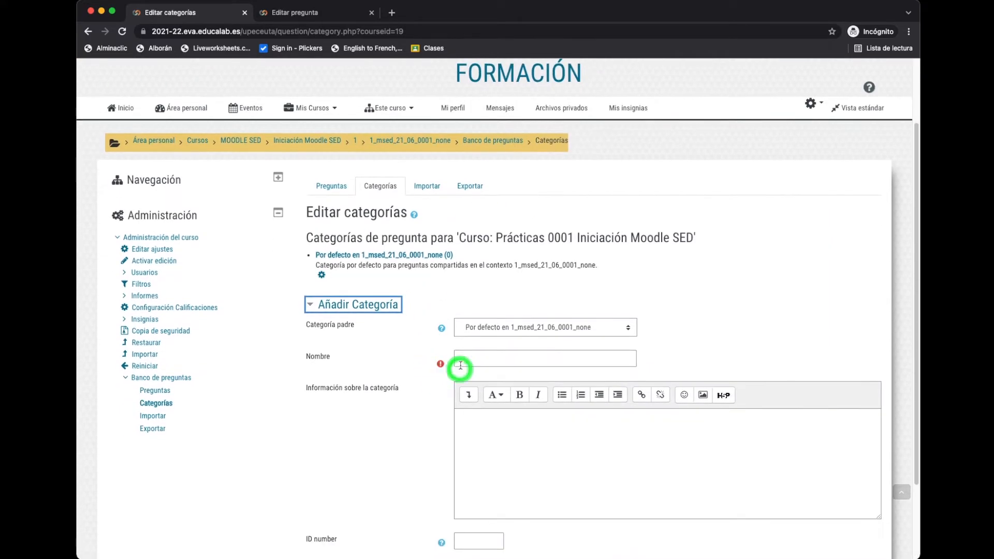
pyautogui.click(500, 358)
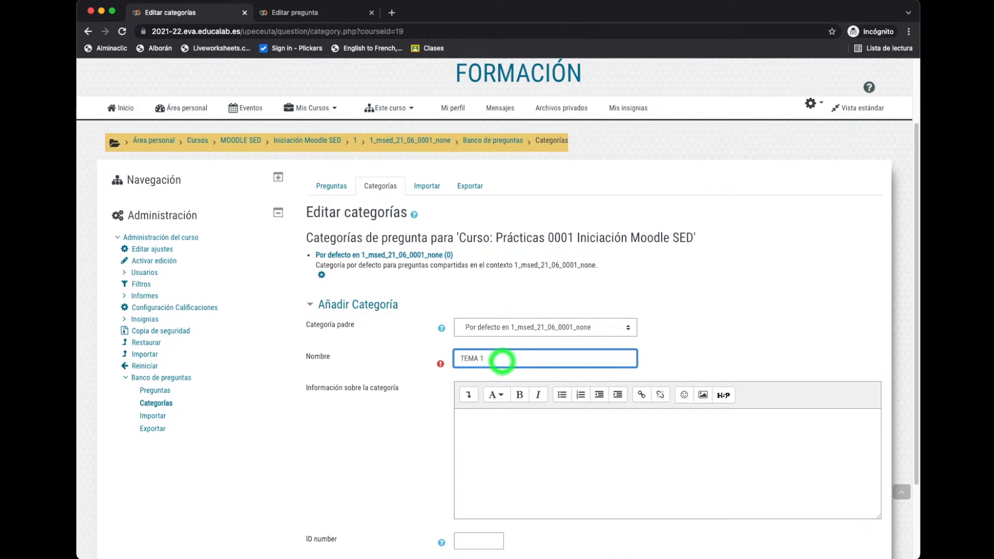
pyautogui.scroll(-2, 502, 360)
pyautogui.click(511, 481)
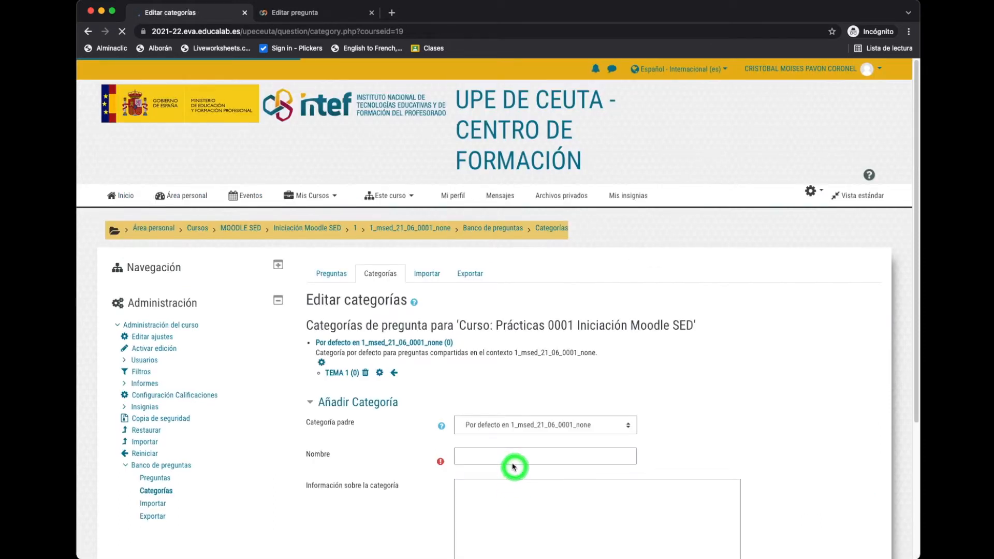
pyautogui.scroll(-1, 515, 467)
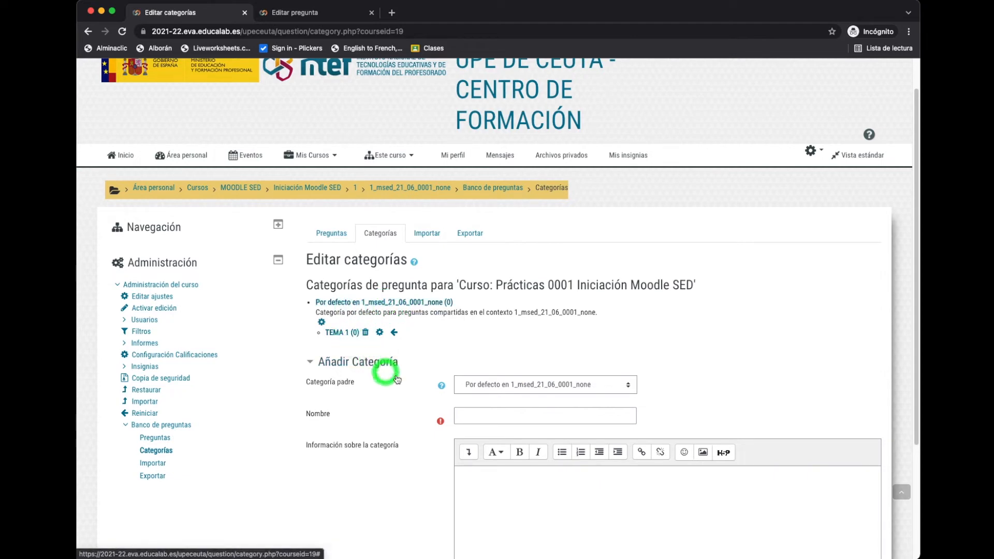
# Add two more question categories, TEMA 2 and TEMA 3, under the course's default parent category.
pyautogui.click(490, 416)
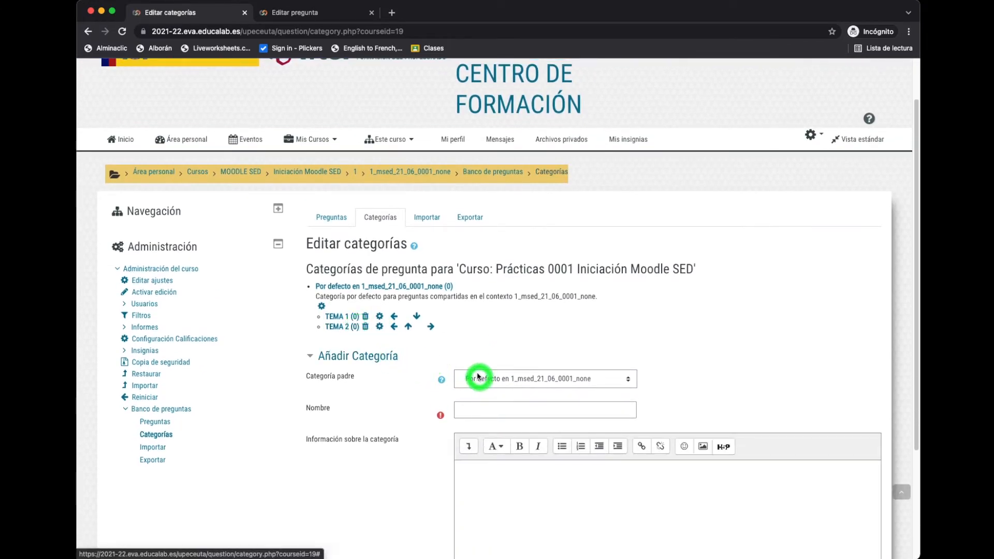
pyautogui.click(508, 413)
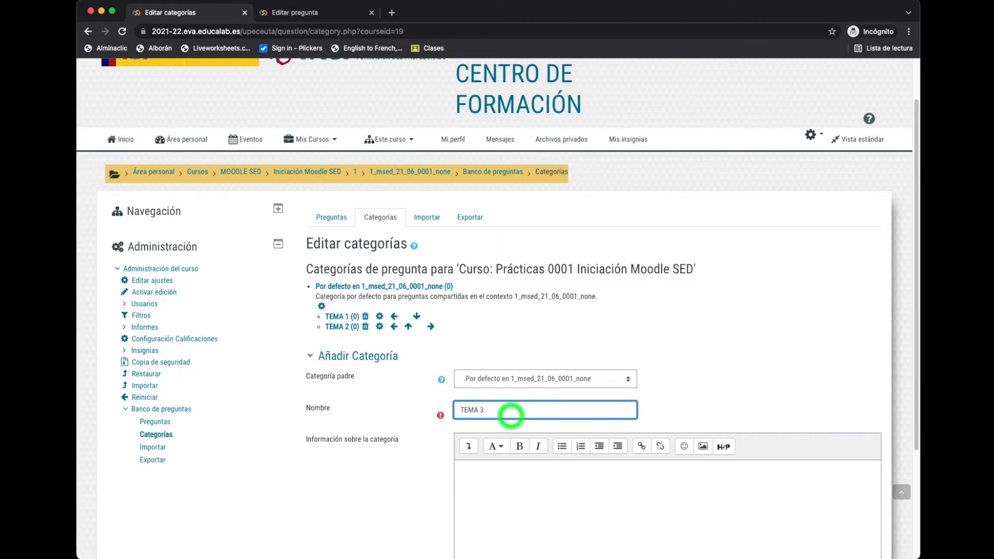
pyautogui.scroll(-3, 510, 415)
pyautogui.click(492, 477)
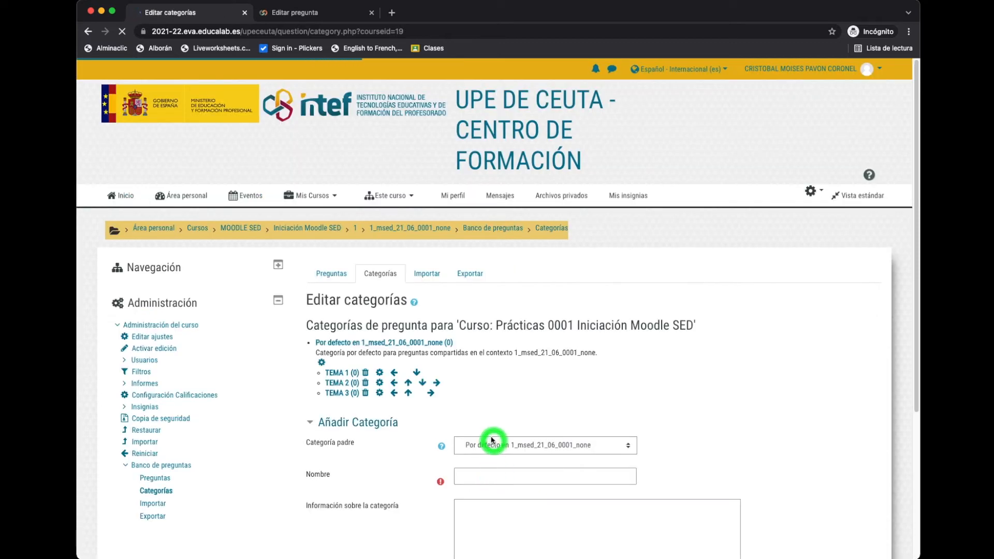
pyautogui.scroll(-3, 493, 382)
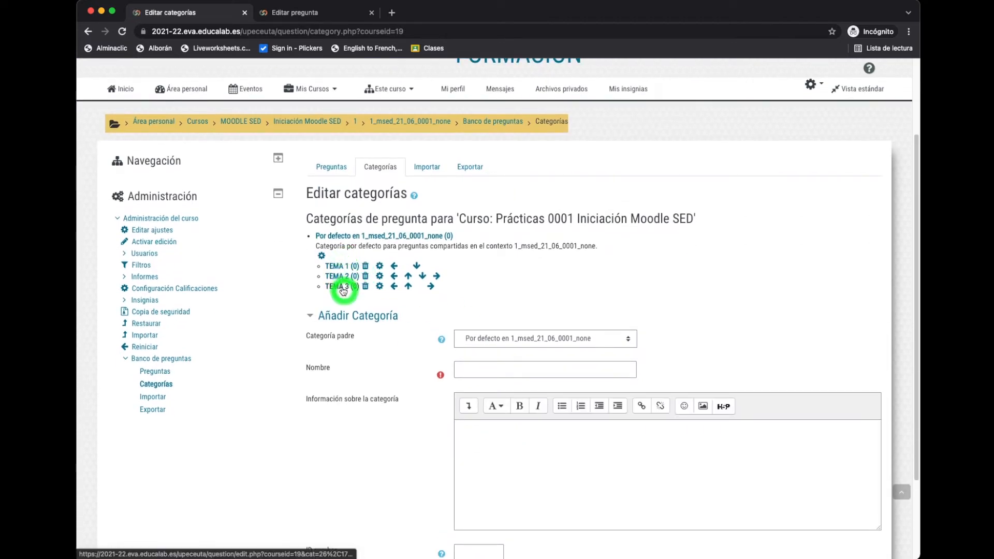
# View the question bank's TEMA 1 category and look through the question types available for a new question, without adding one.
pyautogui.click(336, 175)
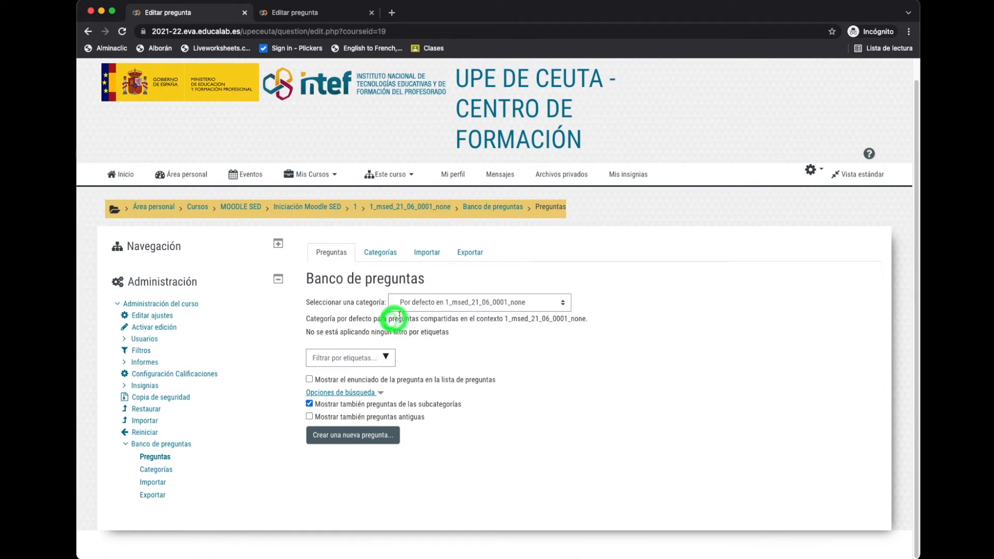
pyautogui.click(452, 303)
pyautogui.click(455, 315)
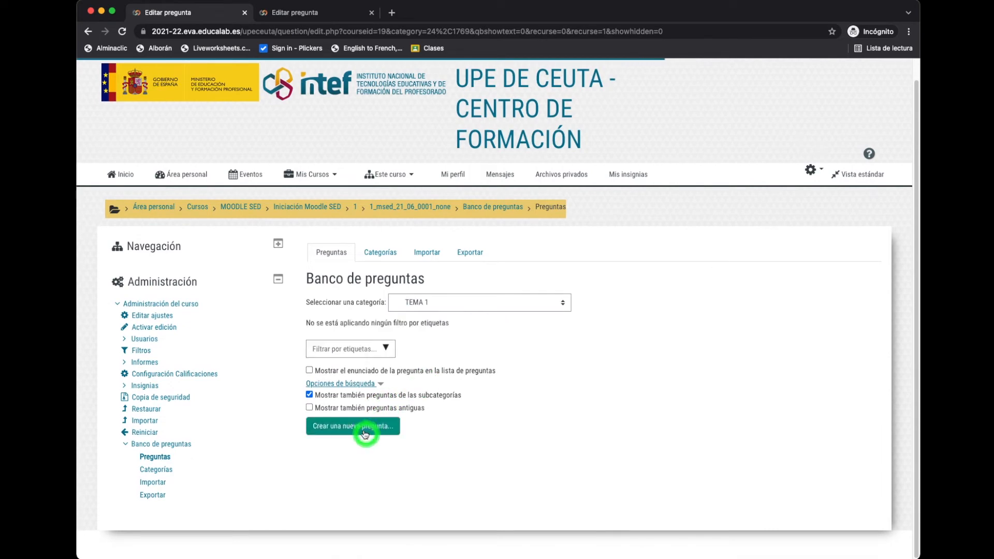
pyautogui.click(364, 434)
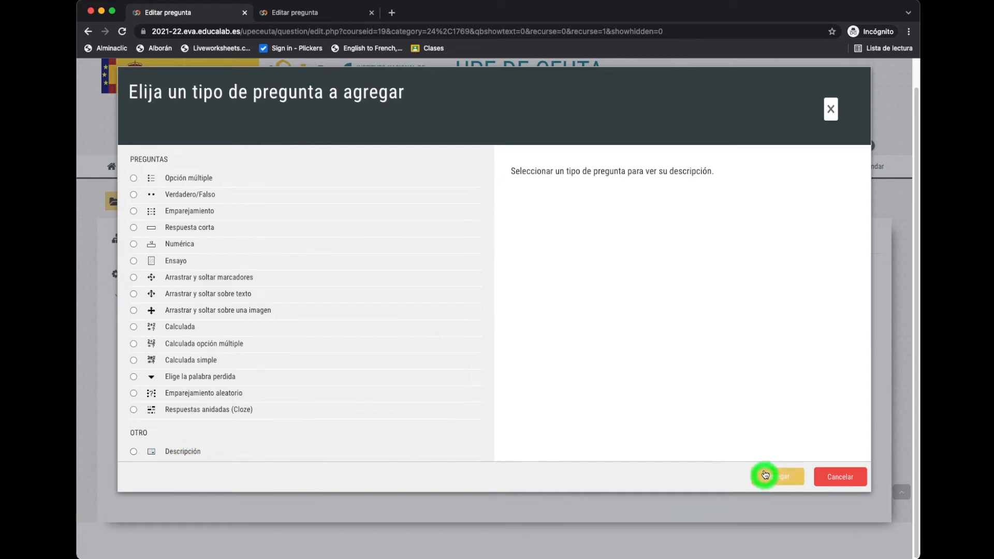
pyautogui.click(839, 477)
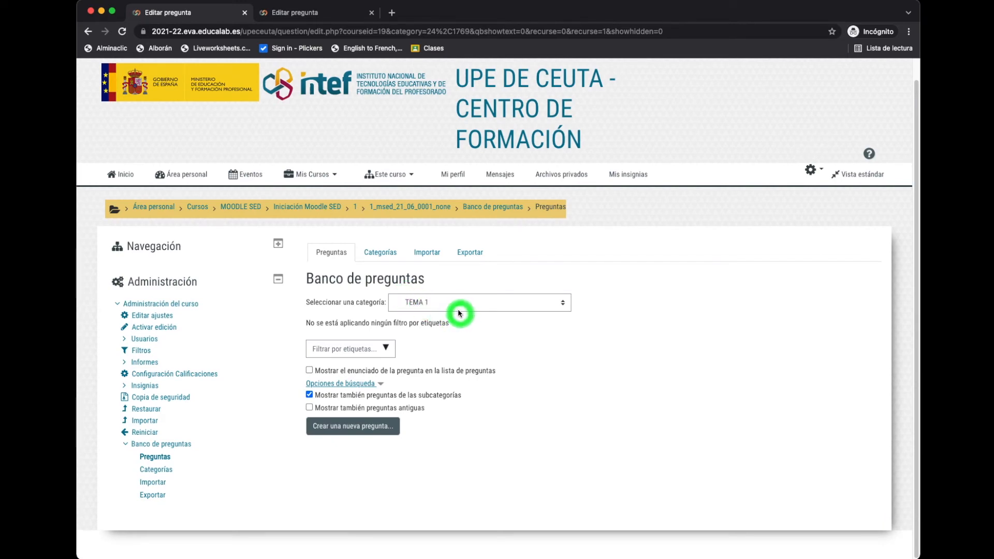
# Switch the question bank to the TEMA 2 category and view its available question types, without adding a question.
pyautogui.click(458, 310)
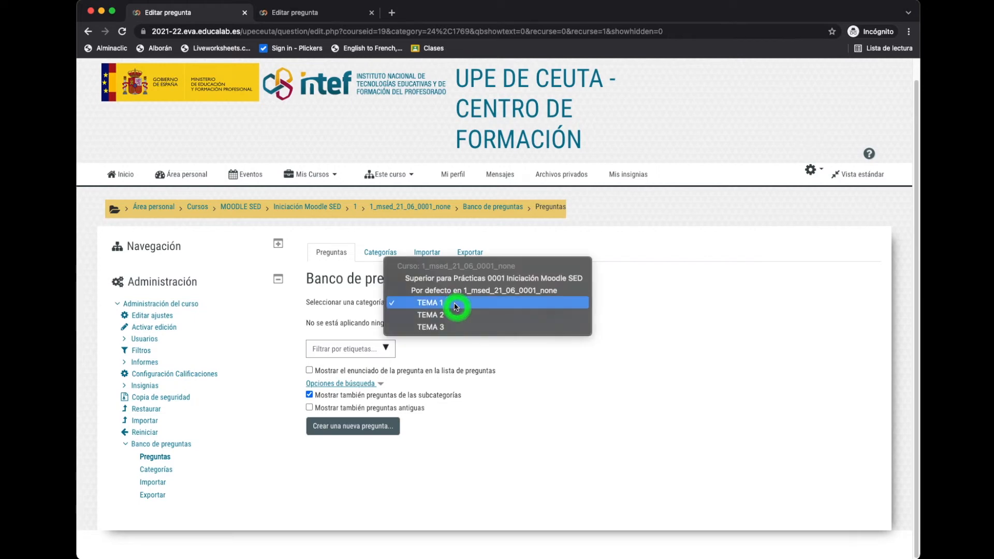
pyautogui.click(444, 317)
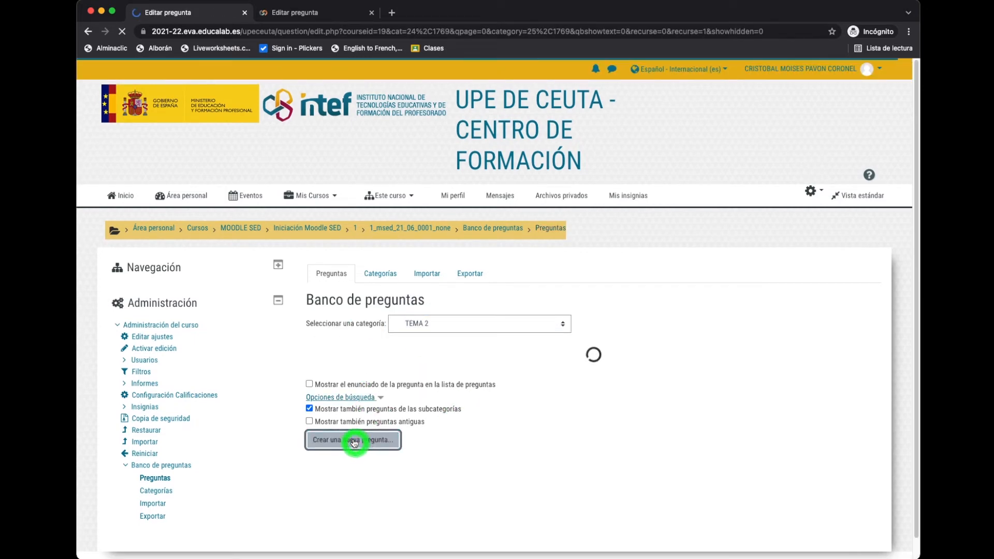
pyautogui.click(353, 442)
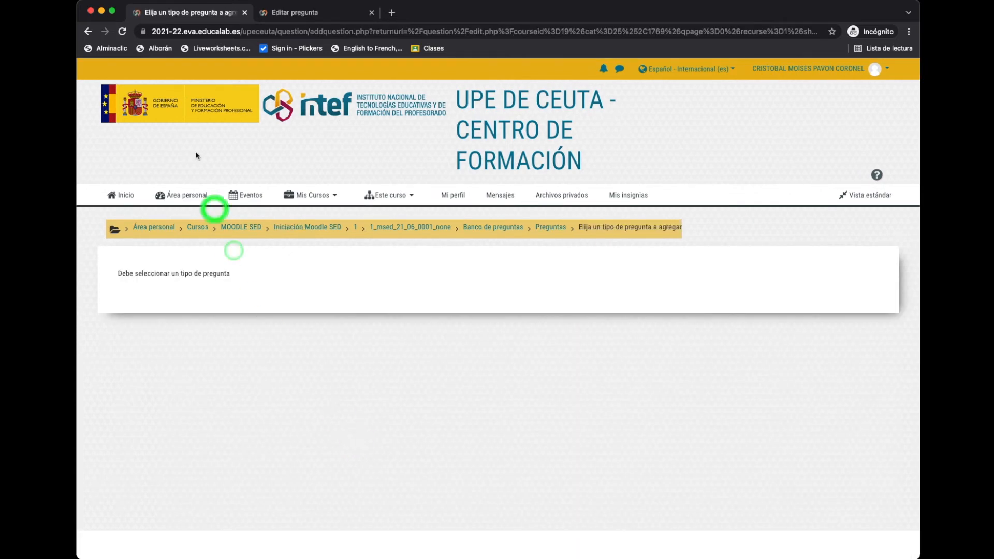
pyautogui.click(89, 32)
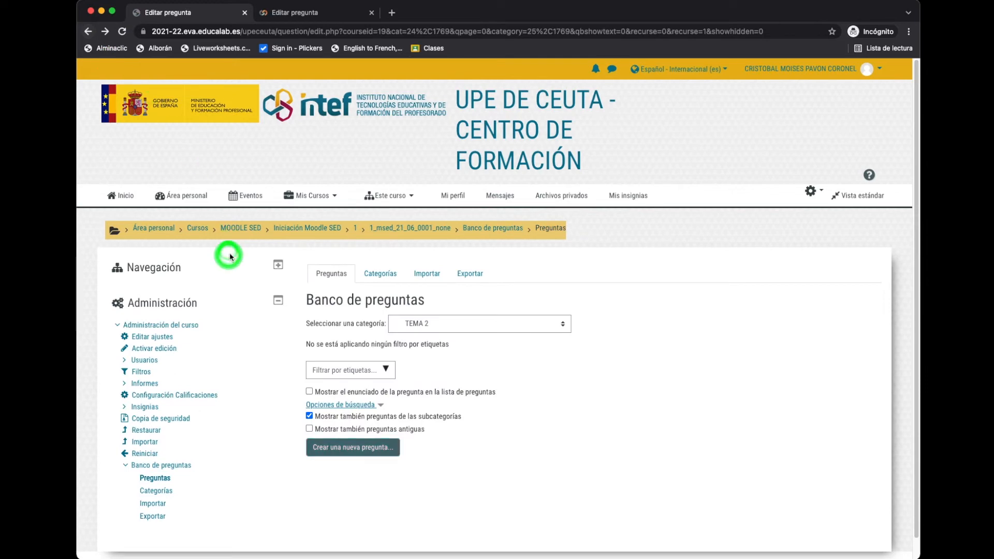
pyautogui.click(369, 450)
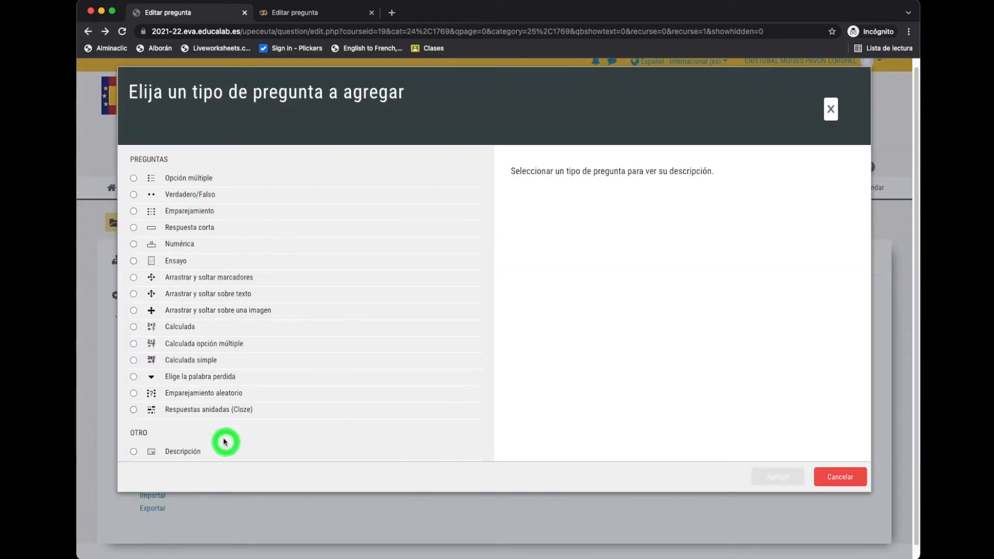
pyautogui.click(843, 475)
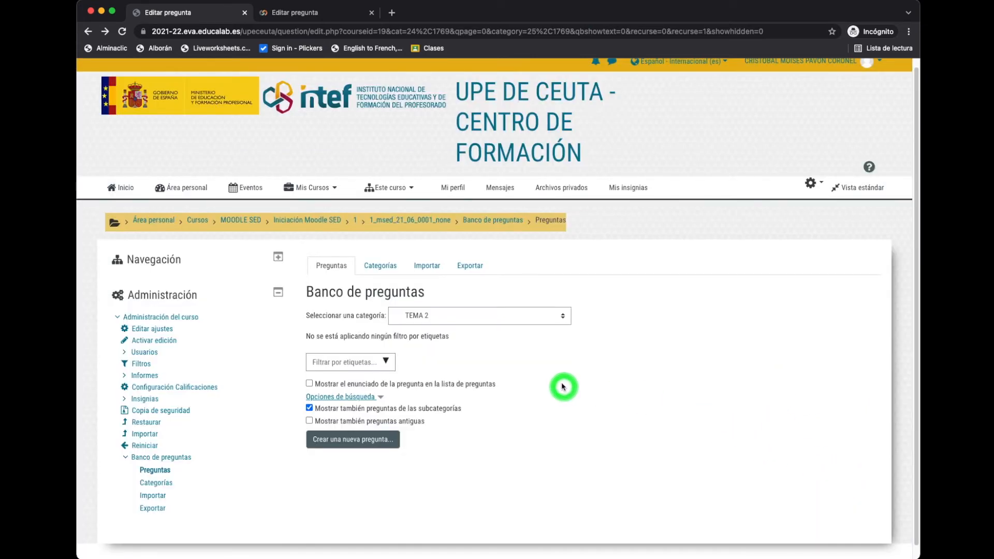
# Go to the chemistry course's question bank and look through all questions under the parent category QUÍMICA 2BCH.
pyautogui.click(304, 15)
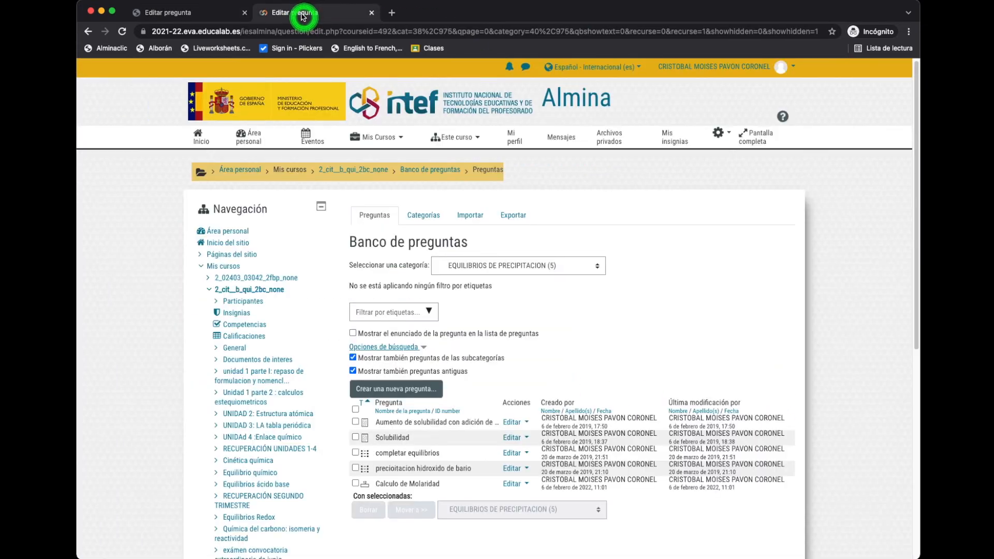
pyautogui.scroll(-3, 434, 360)
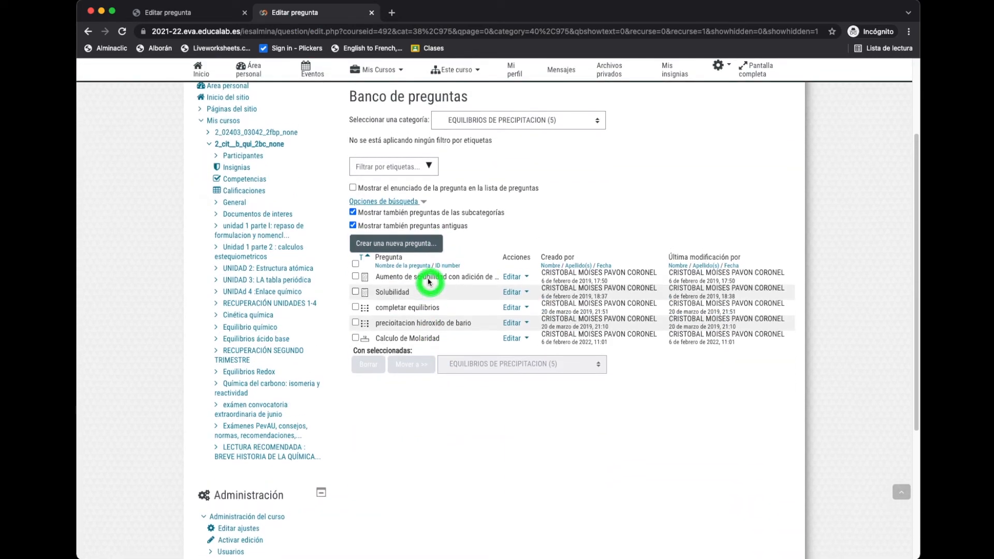
pyautogui.scroll(1, 430, 282)
pyautogui.click(477, 139)
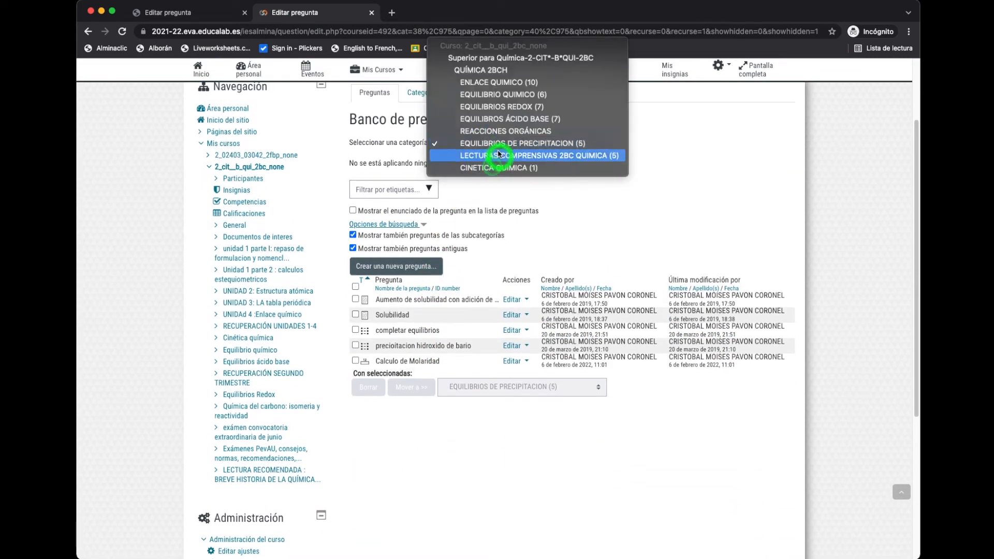
pyautogui.click(487, 74)
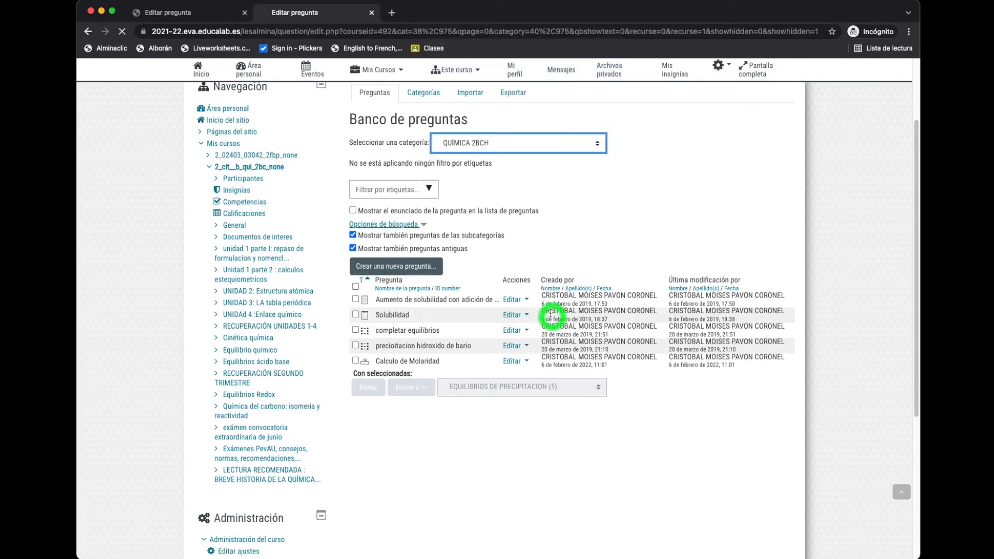
pyautogui.scroll(-10, 551, 314)
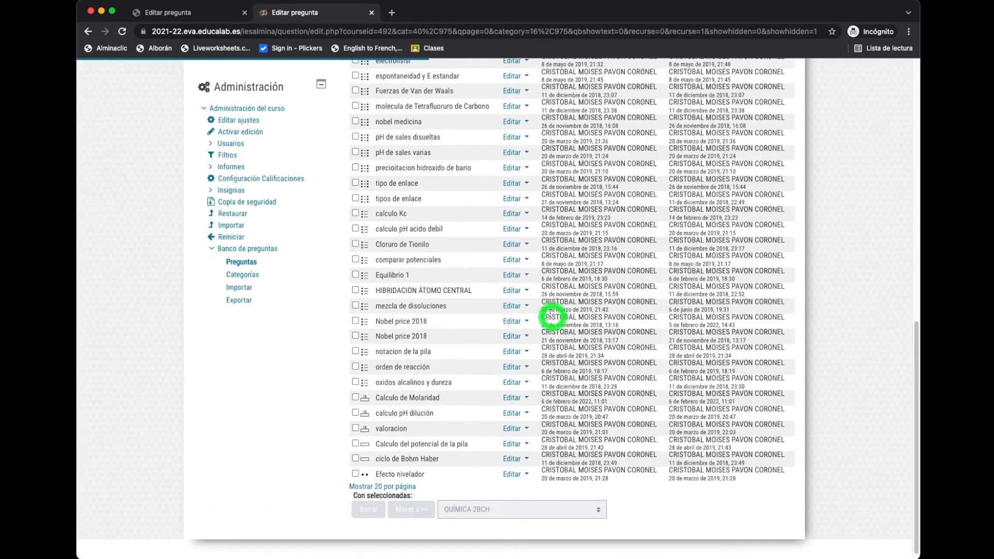
pyautogui.scroll(15, 552, 316)
pyautogui.scroll(-15, 552, 316)
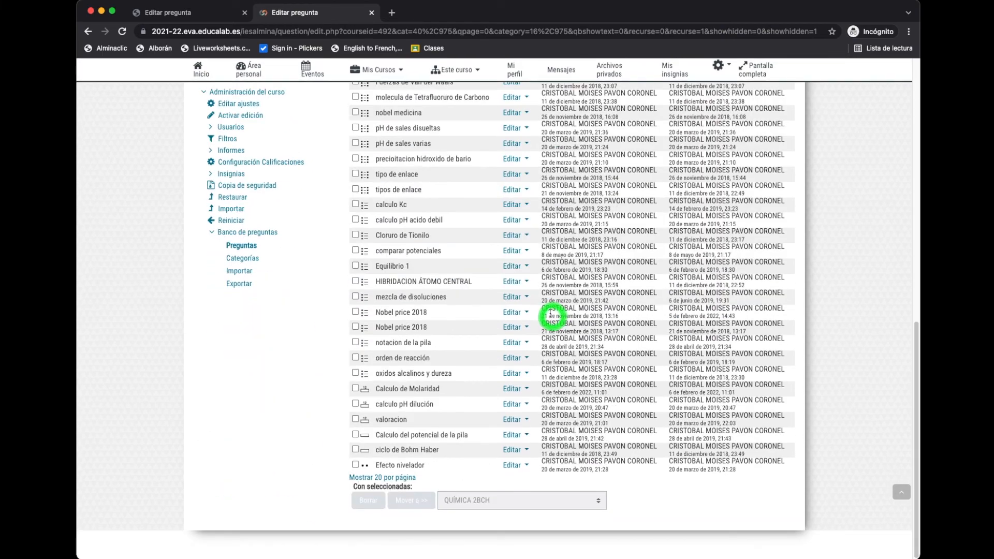
pyautogui.scroll(4, 551, 313)
pyautogui.scroll(7, 551, 317)
pyautogui.scroll(-3, 570, 308)
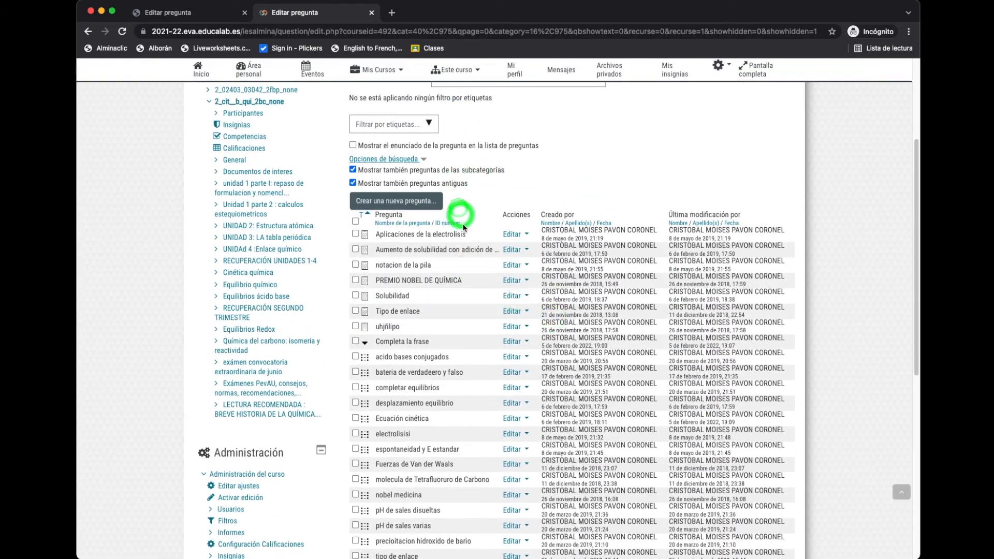
pyautogui.scroll(-5, 459, 362)
pyautogui.scroll(4, 457, 365)
pyautogui.scroll(5, 459, 365)
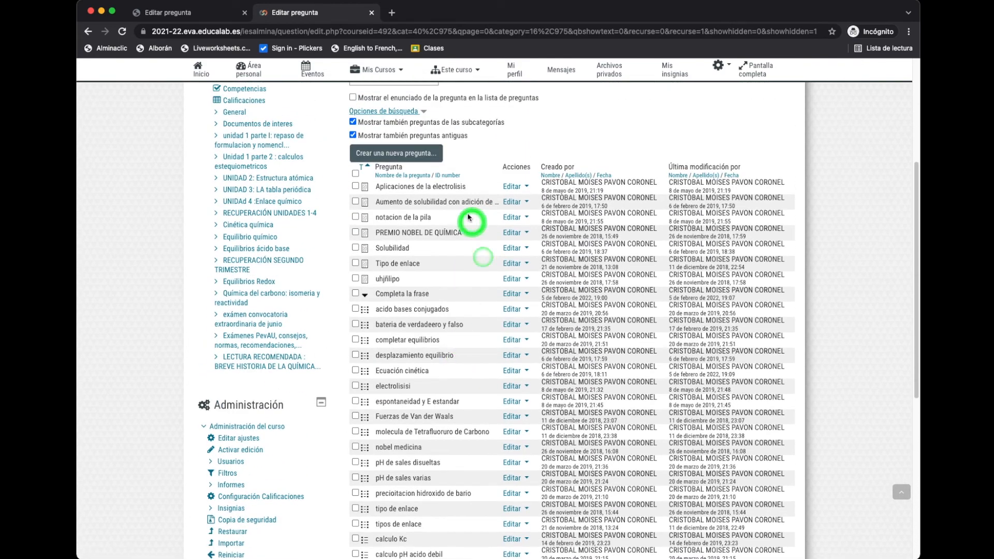
# View the EQUILIBRIO QUIMICO category's questions and the question types that can be added there, without creating one.
pyautogui.click(523, 248)
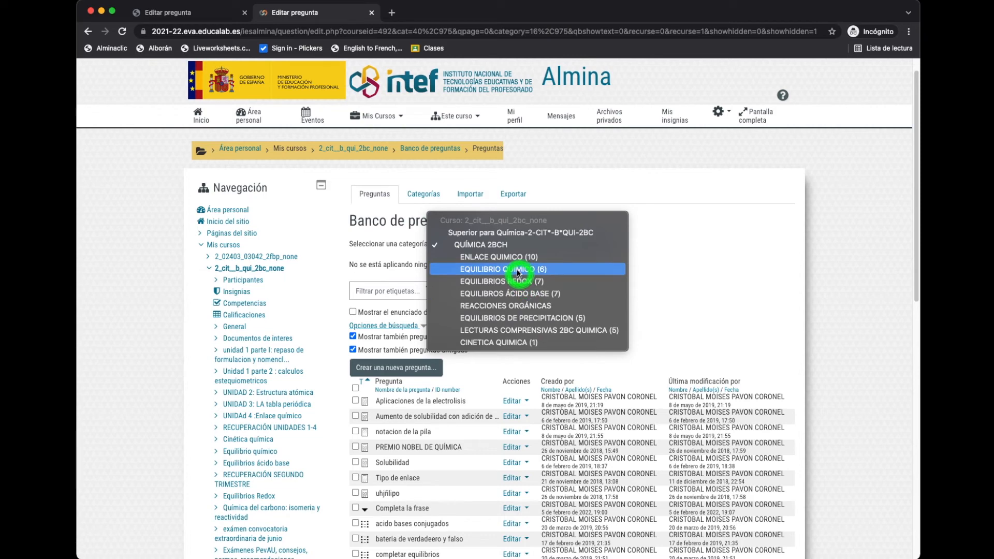
pyautogui.click(518, 271)
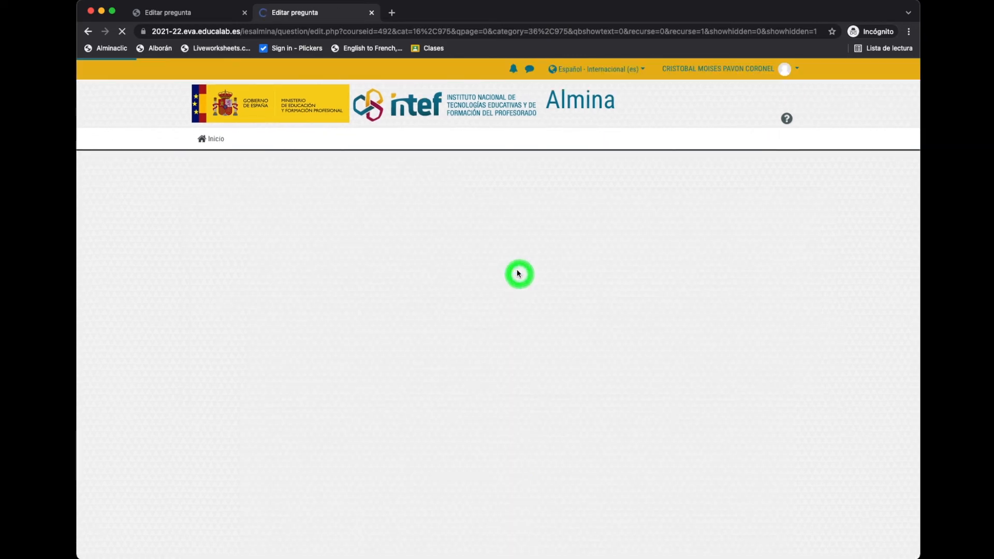
pyautogui.scroll(-5, 518, 275)
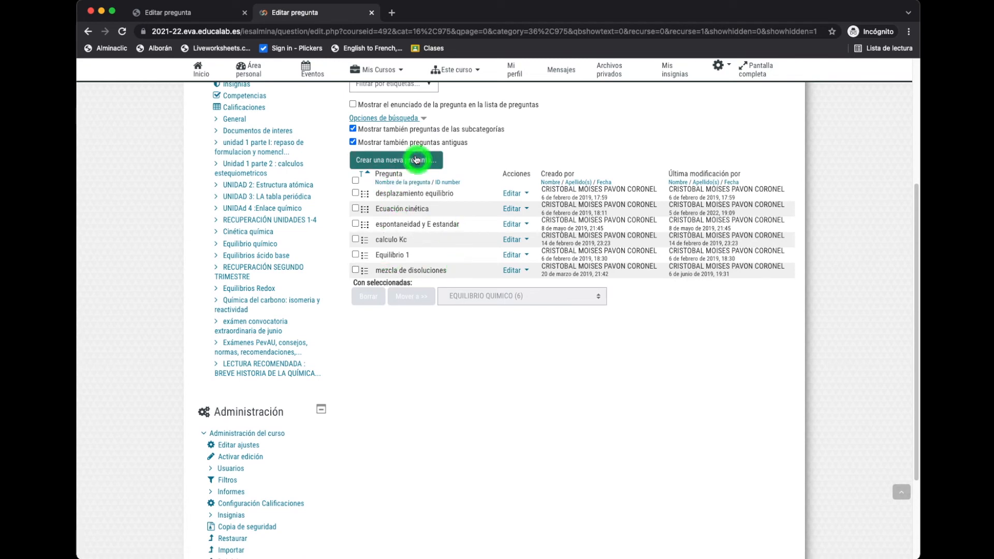
pyautogui.click(404, 162)
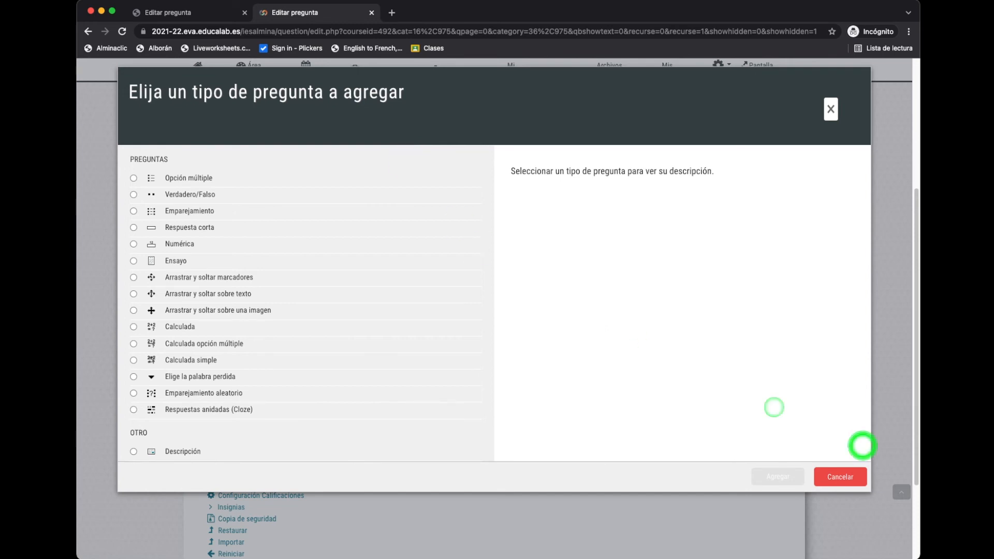
pyautogui.click(836, 475)
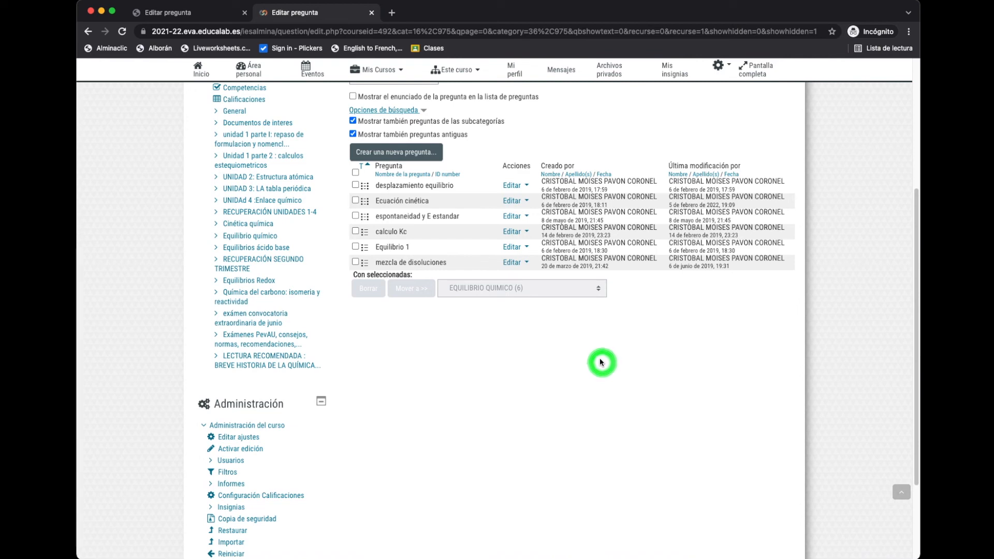
# Return to the question bank of the Prácticas 0001 course with its TEMA 2 category.
pyautogui.scroll(2, 601, 362)
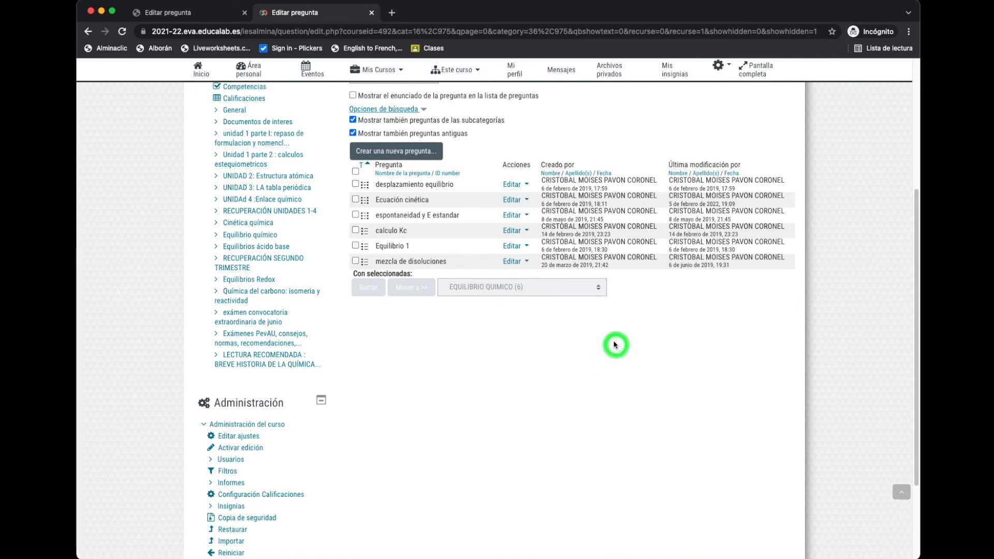
pyautogui.scroll(1, 615, 343)
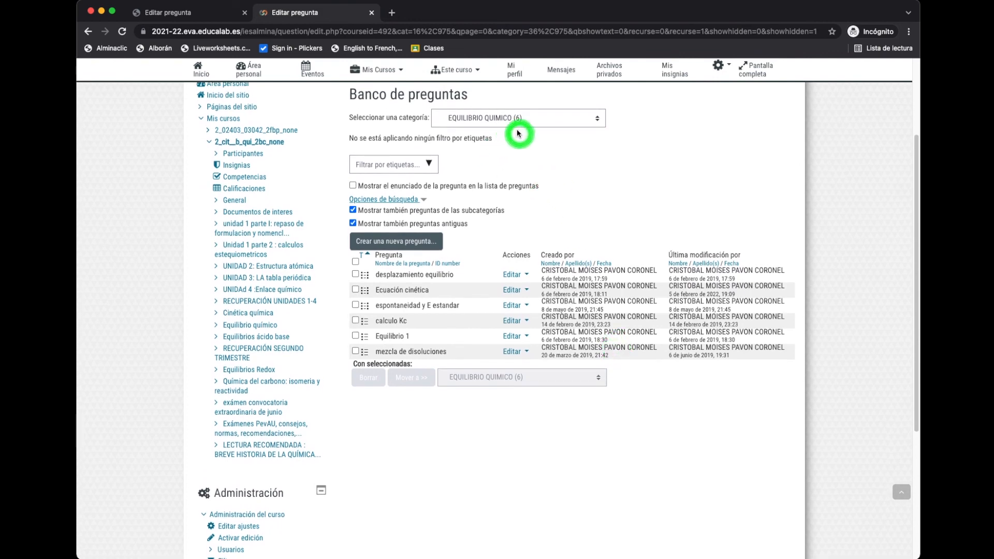
pyautogui.scroll(1, 510, 133)
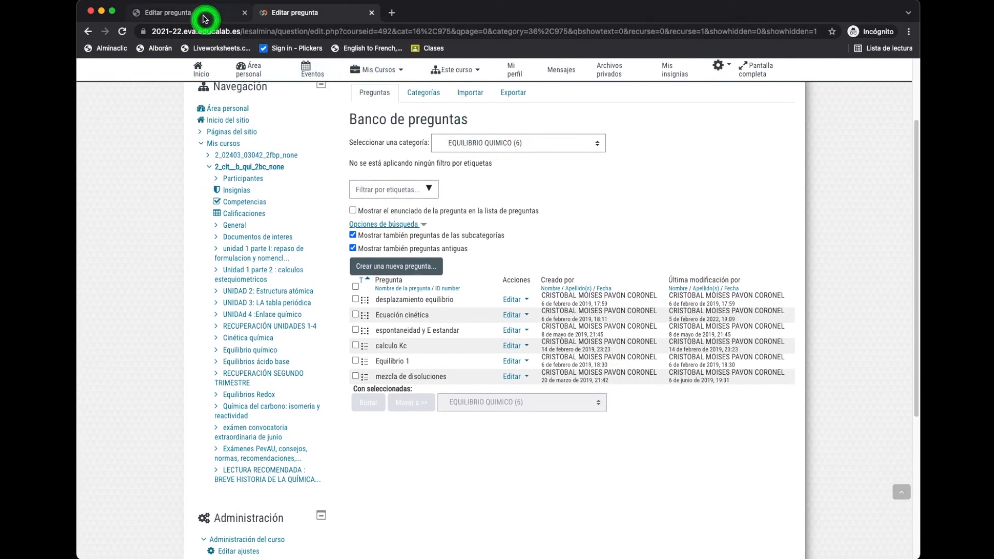
pyautogui.click(204, 15)
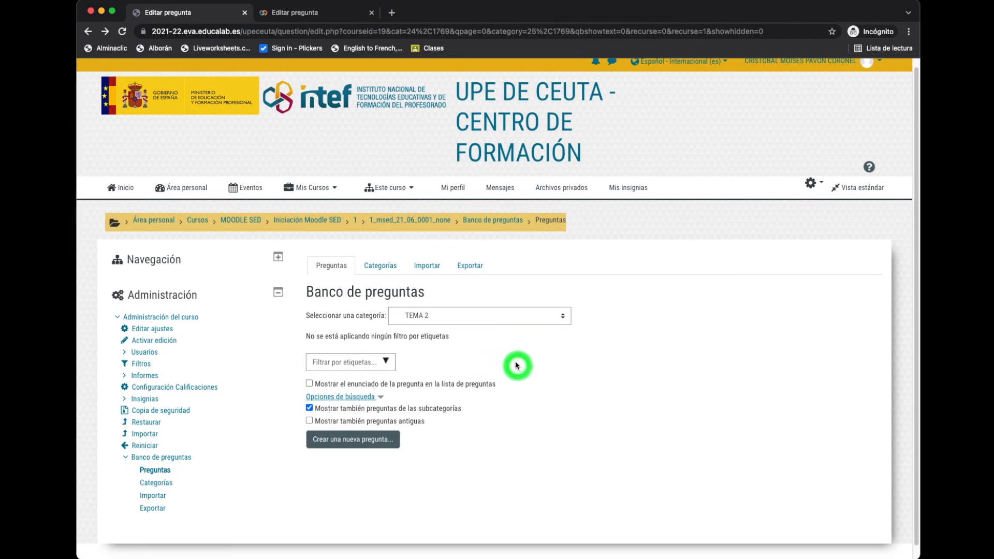